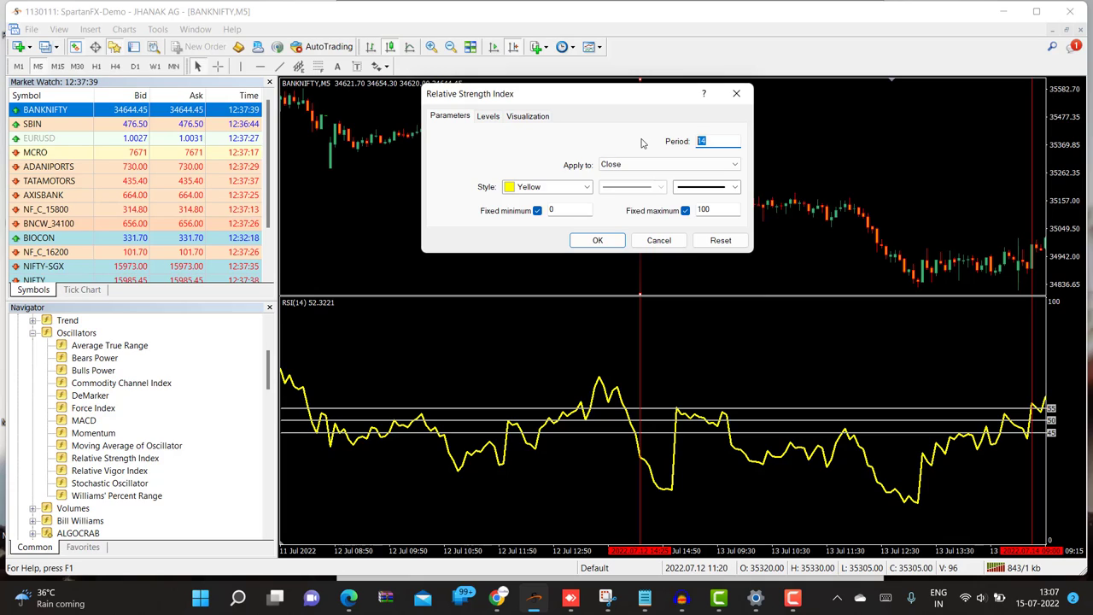
- Switch to Chrome and sign in to the existing Algocrab account from the site's signup page
click(498, 597)
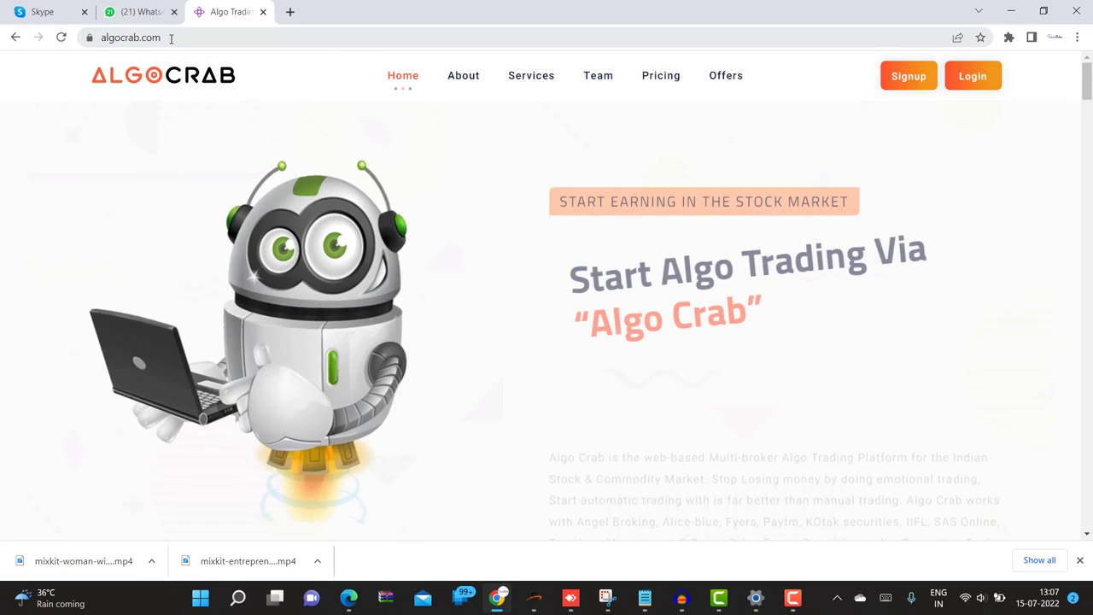
click(910, 82)
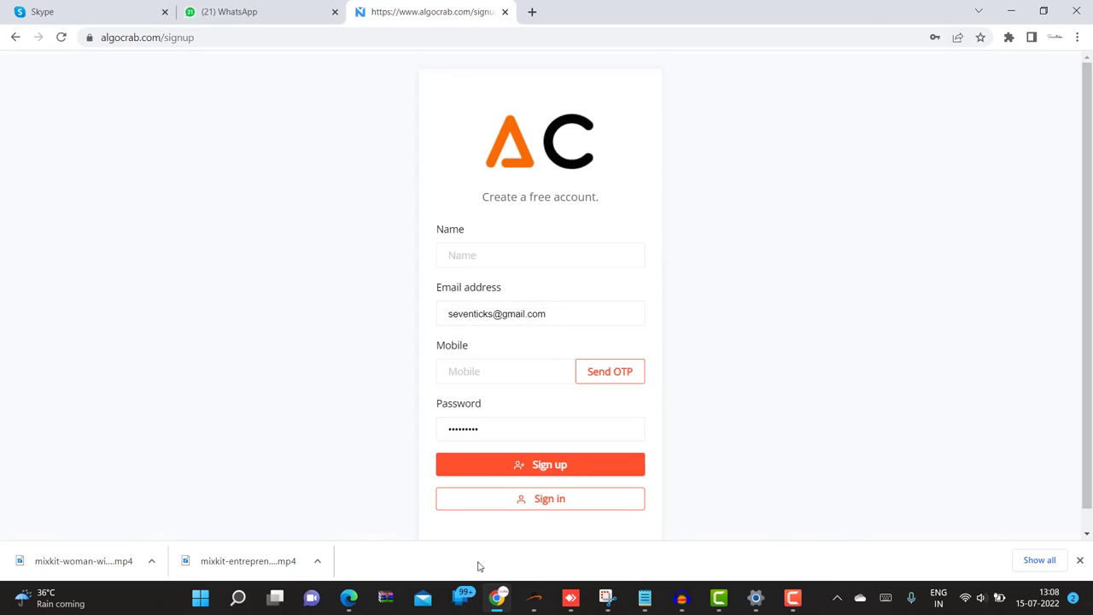
click(519, 500)
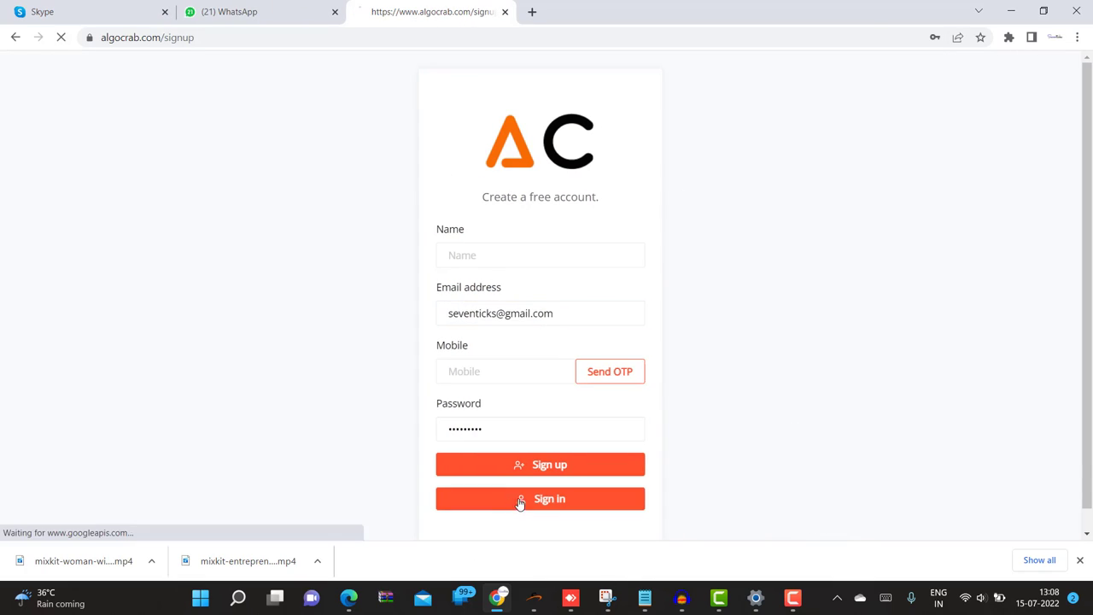
click(507, 415)
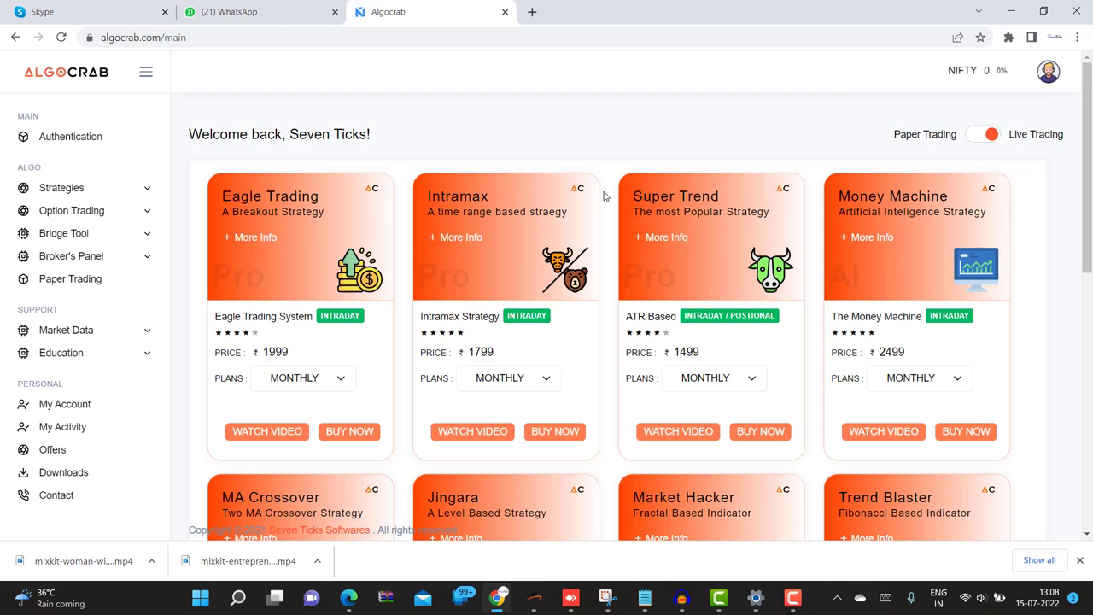
- Find the Relative Strength strategy among the strategy cards and check its monthly price
scroll(590, 191, down, 3)
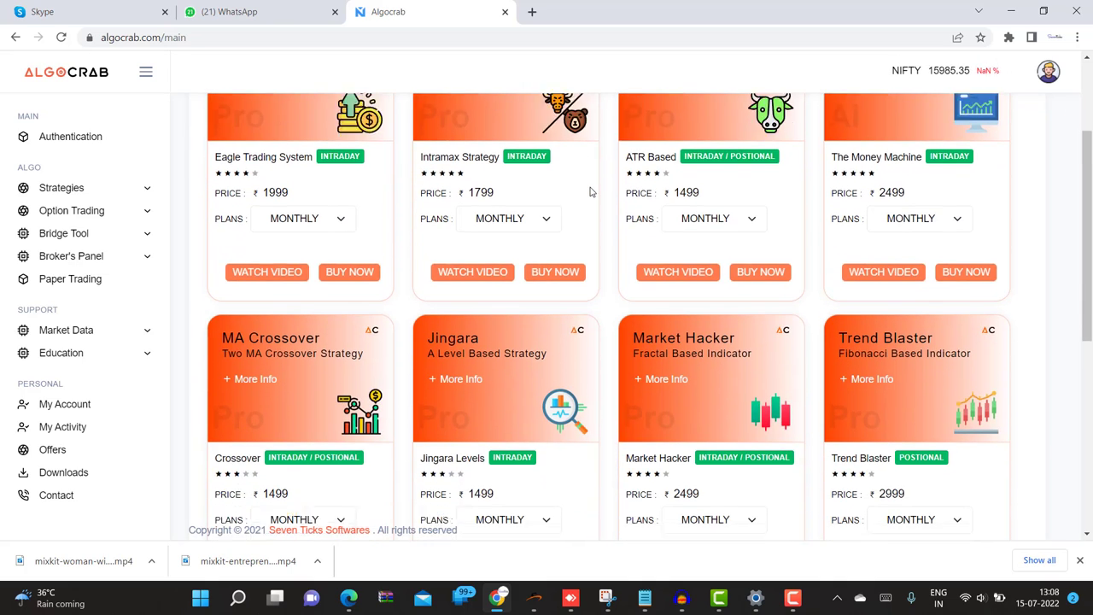
scroll(590, 191, down, 2)
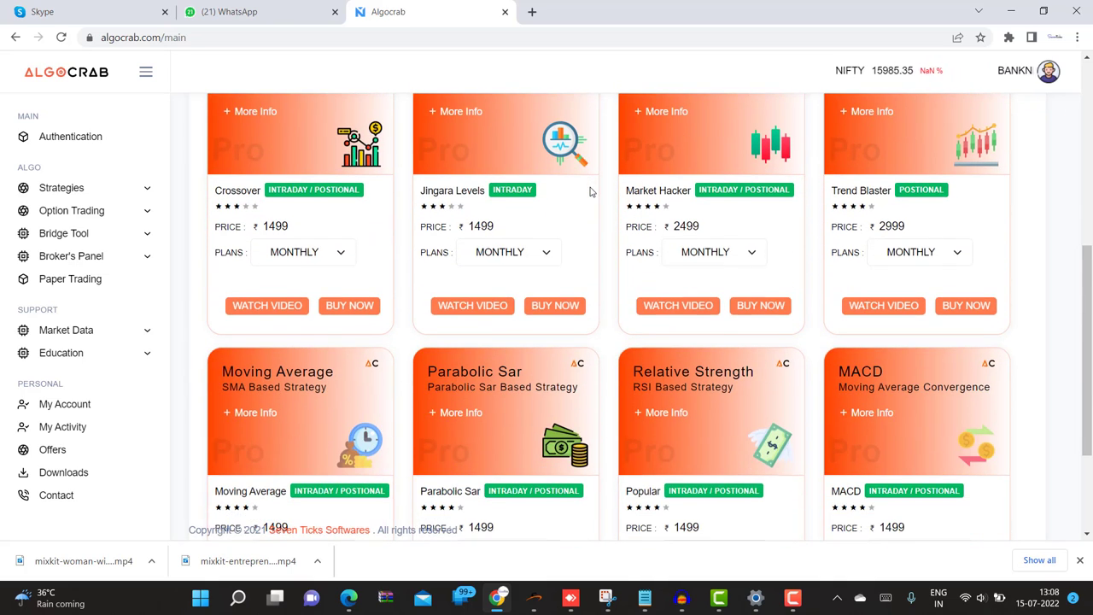
scroll(590, 192, down, 1)
drag(630, 297, 756, 318)
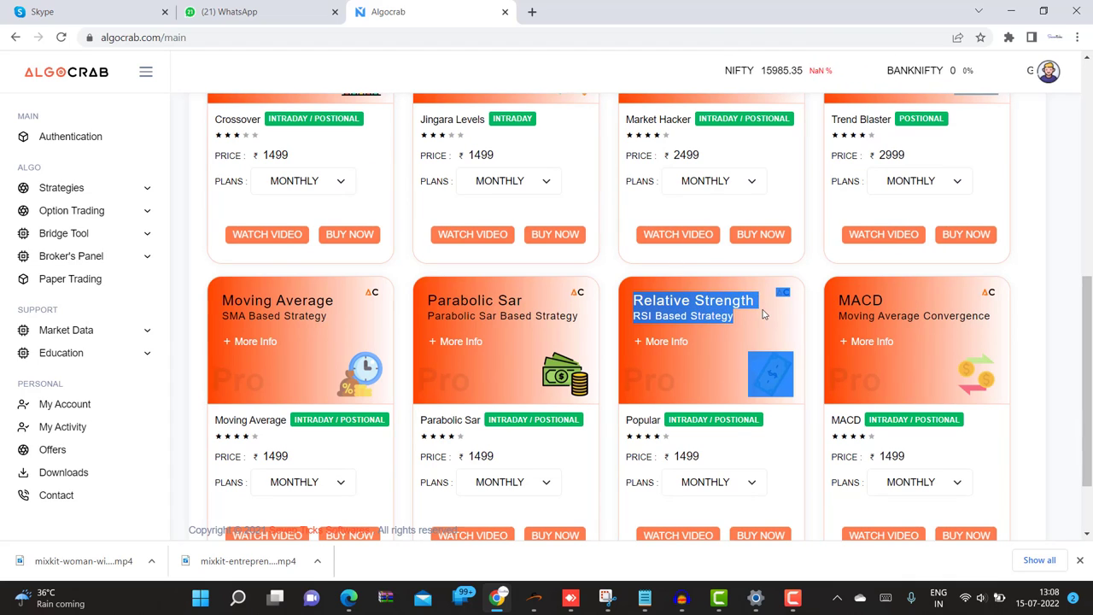
scroll(752, 333, down, 1)
drag(717, 361, 671, 359)
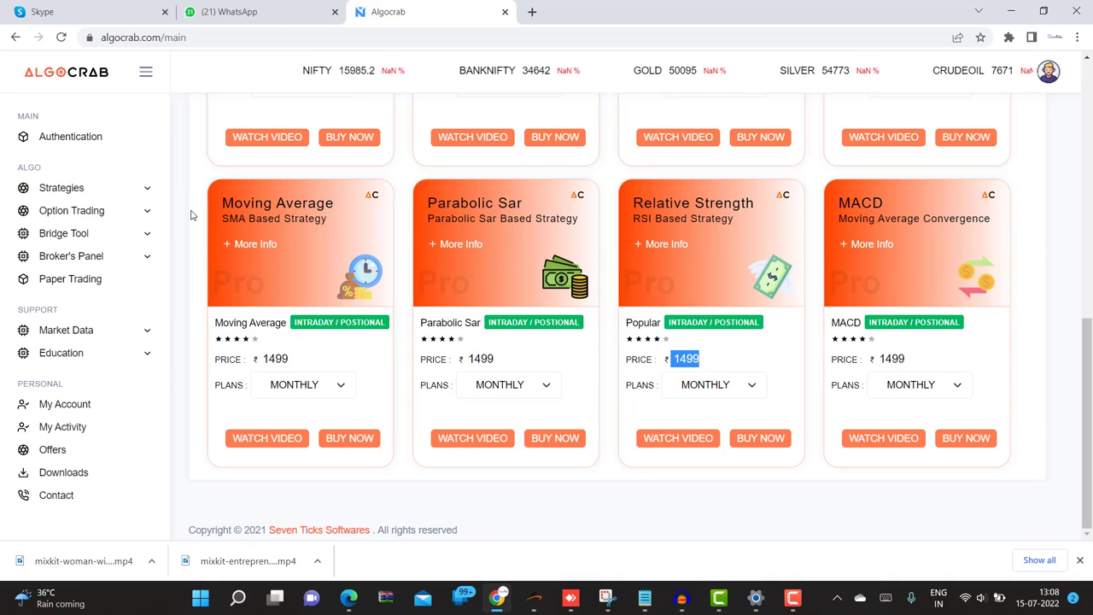
- Open the strategies heatmap and show the data for the RELATIVE STRENGTH strategy
click(78, 188)
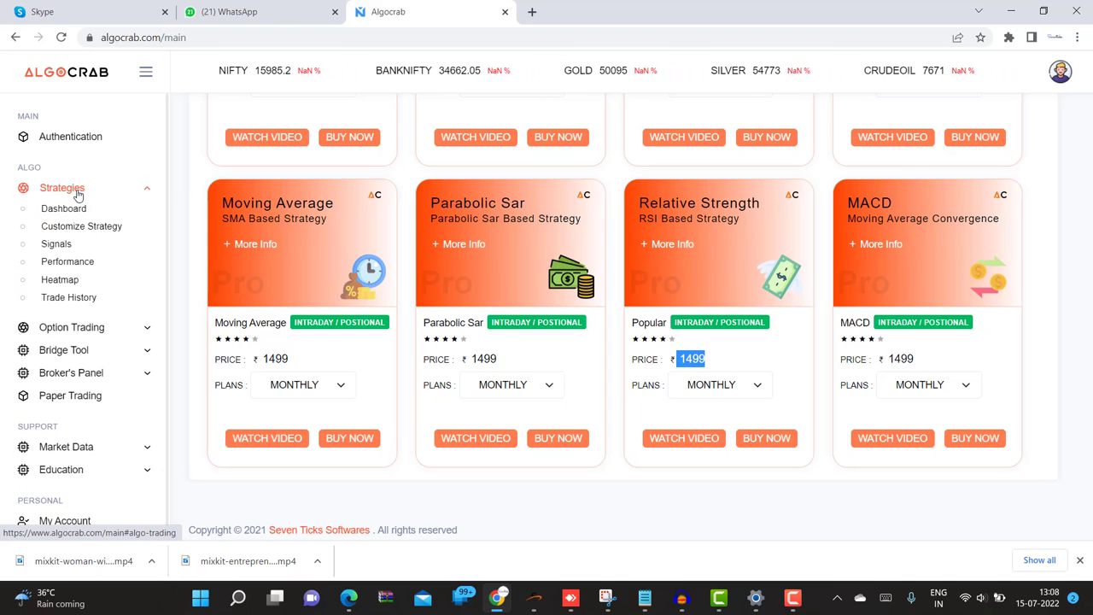
click(59, 282)
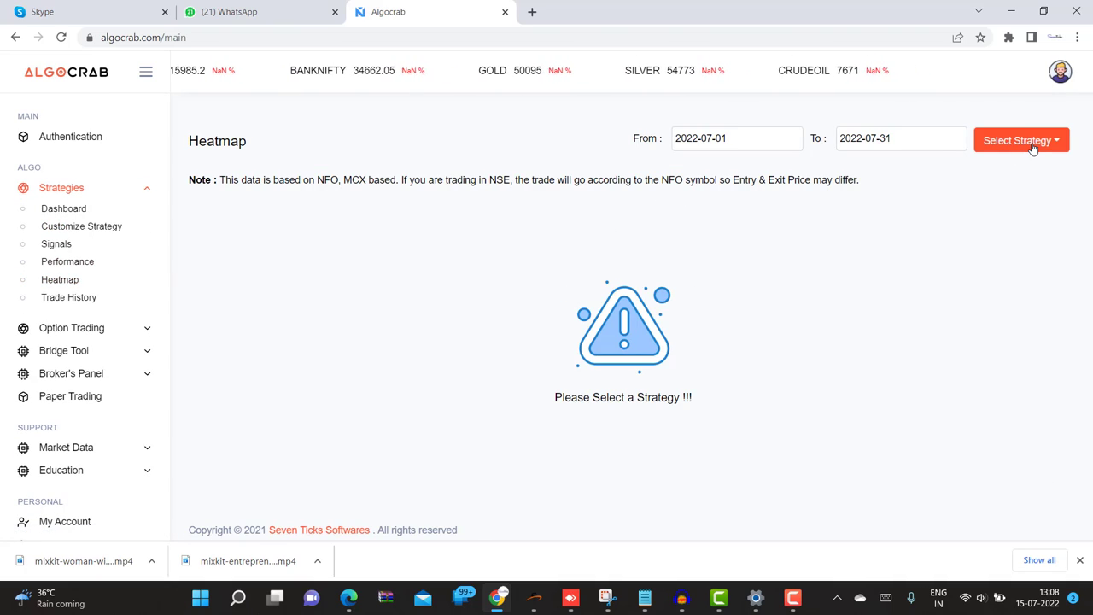
click(1032, 145)
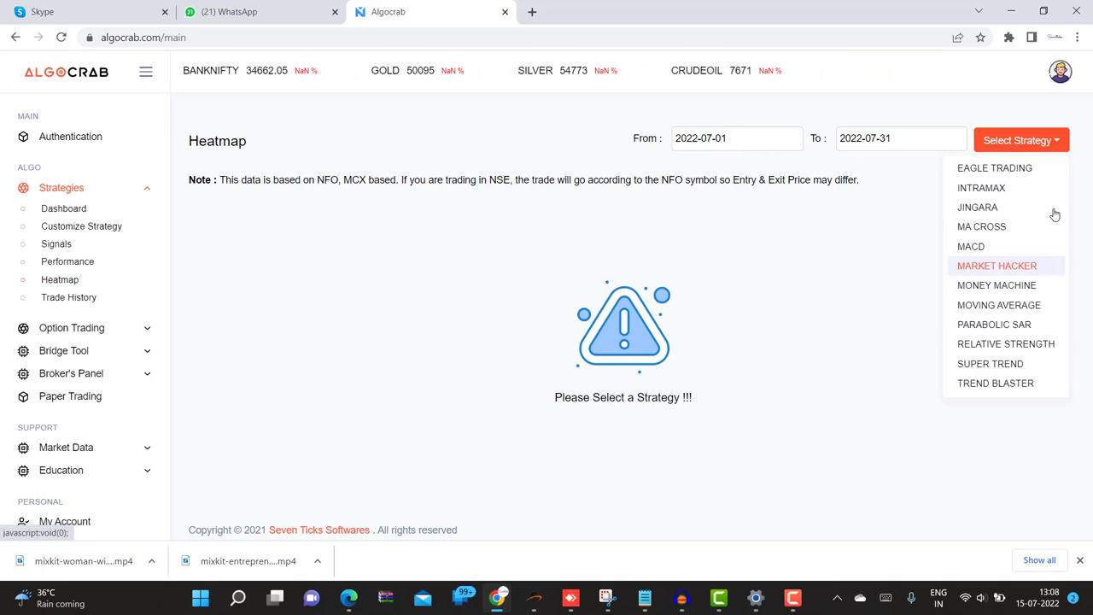
click(1005, 344)
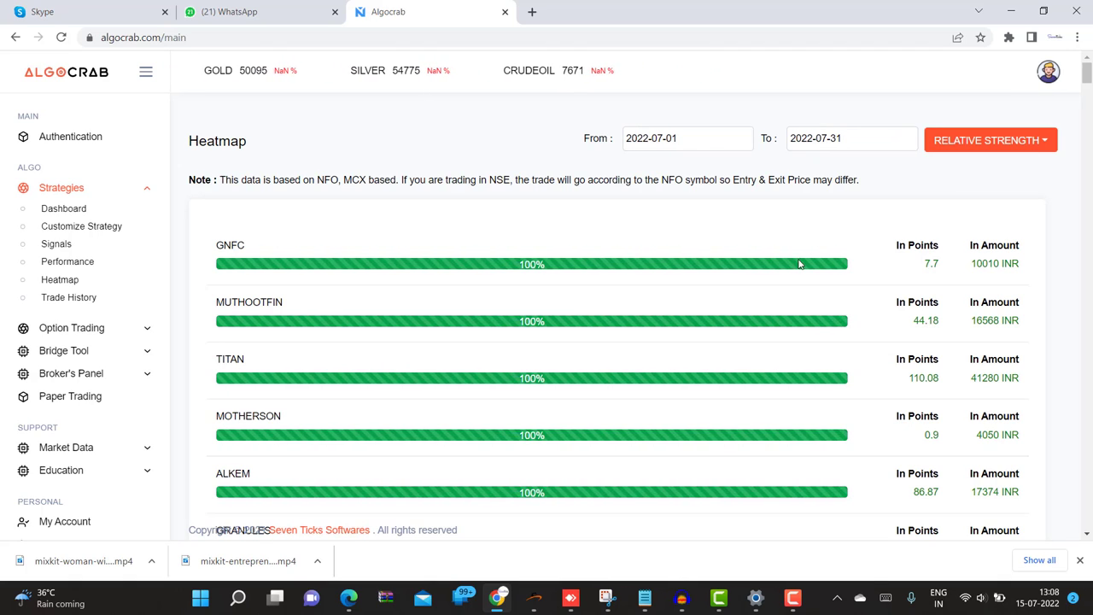
- Open the trade details for TITAN and examine the entry date of its earliest trade
scroll(705, 264, down, 1)
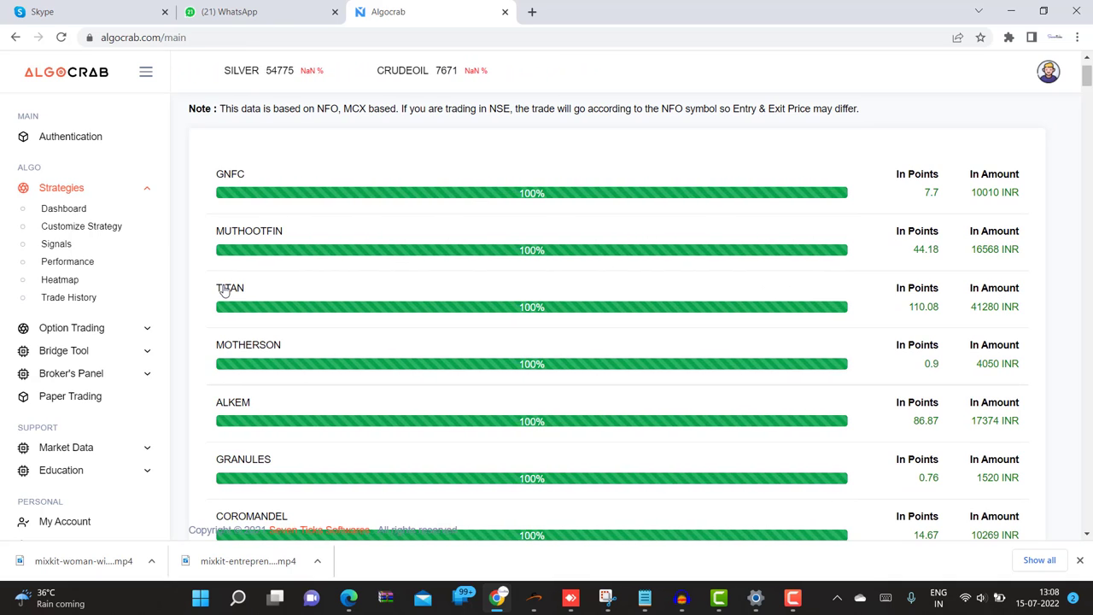
click(503, 293)
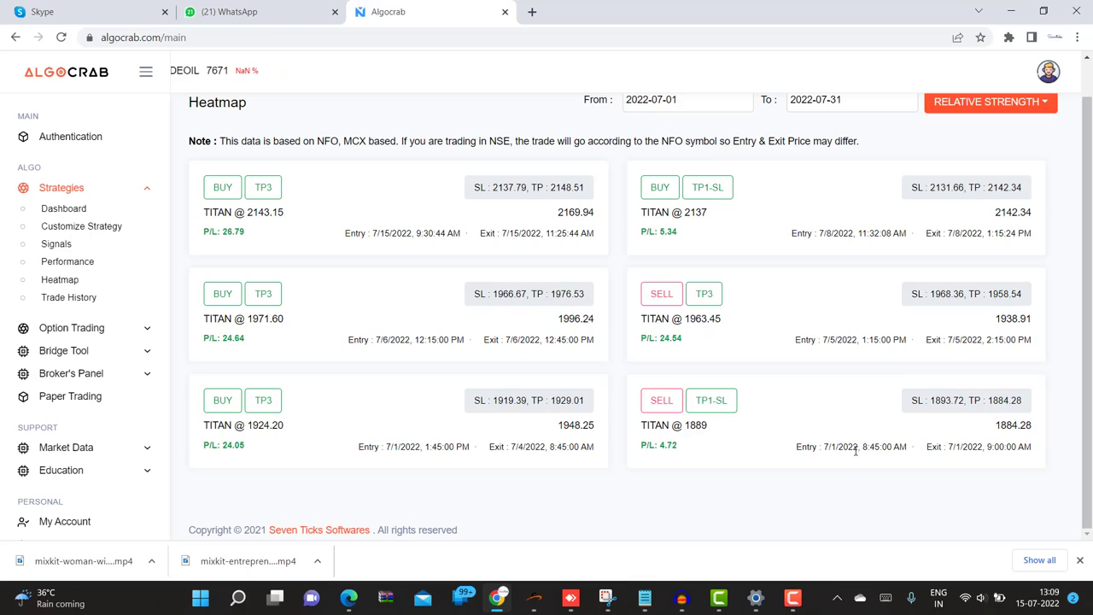
drag(821, 448, 858, 447)
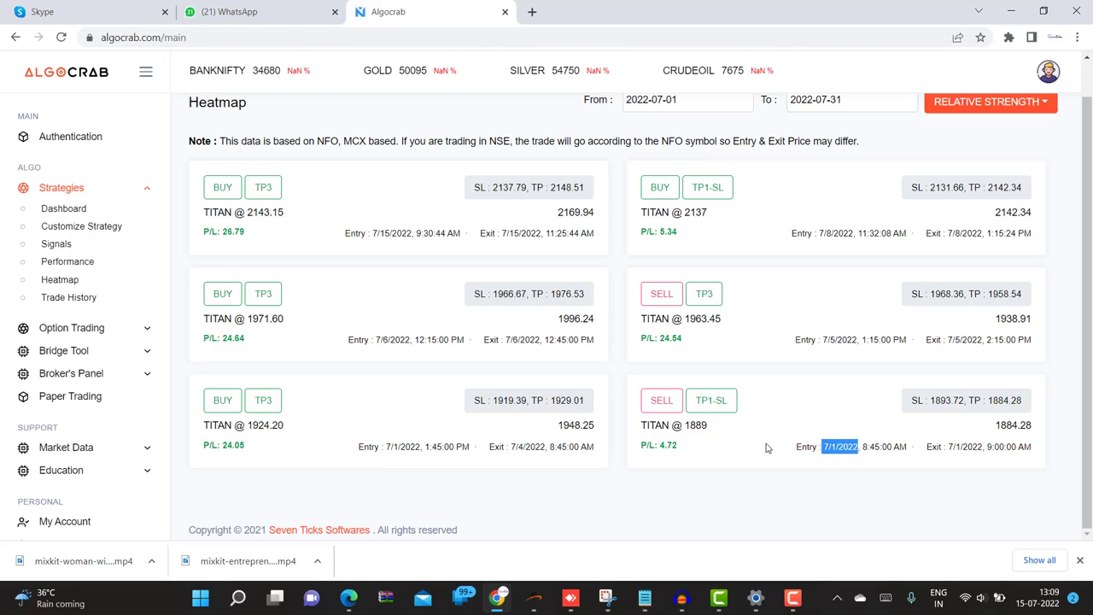
- Reload the RELATIVE STRENGTH heatmap and review the percentages, points and amounts across the listed symbols
click(1005, 109)
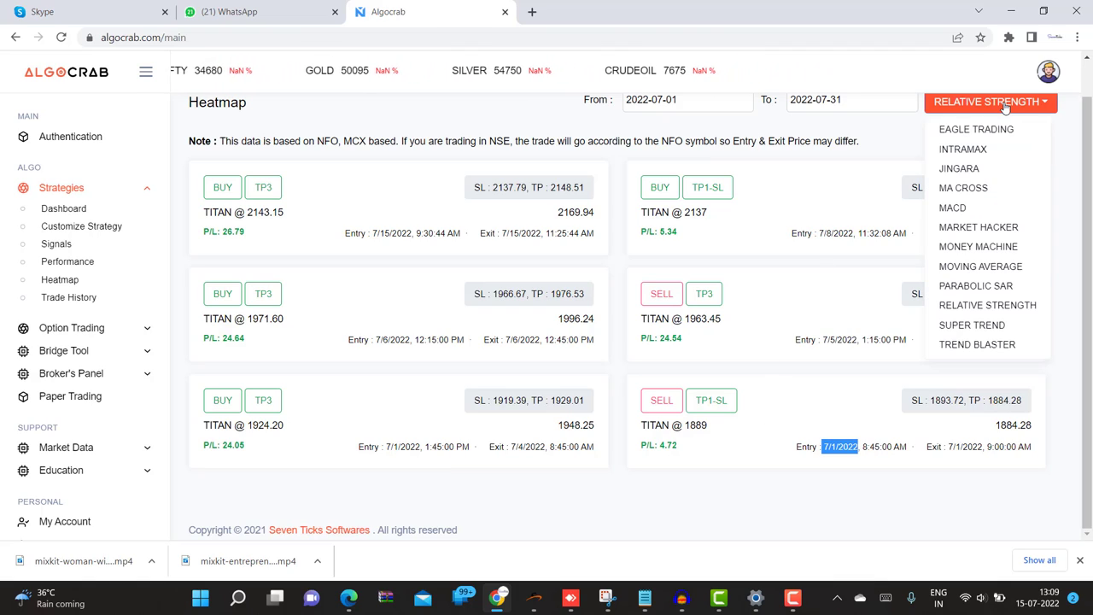
click(974, 304)
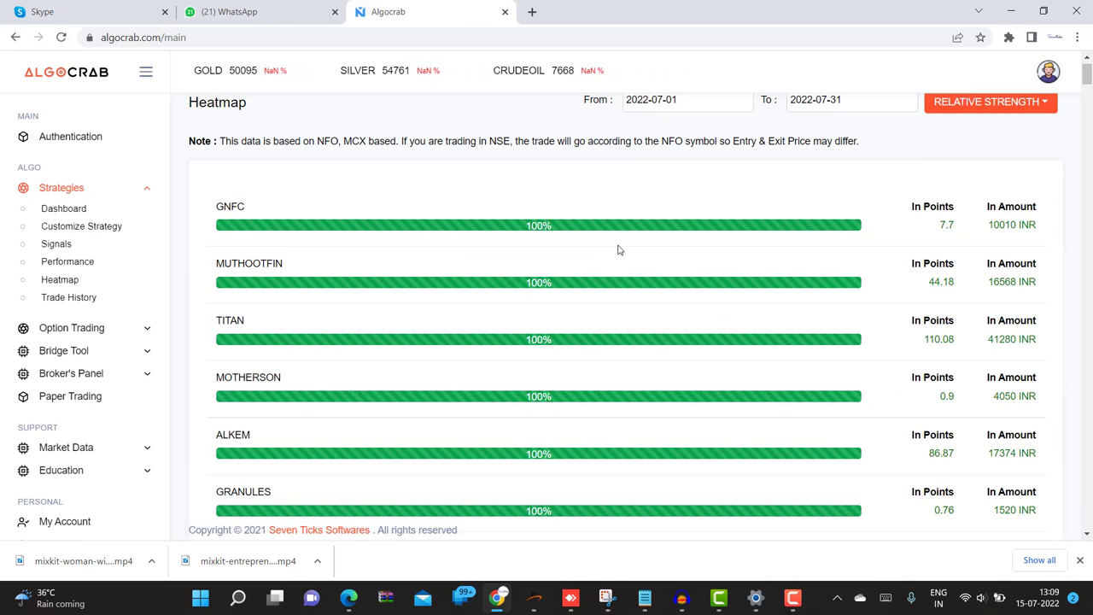
scroll(552, 245, down, 2)
scroll(552, 245, down, 2)
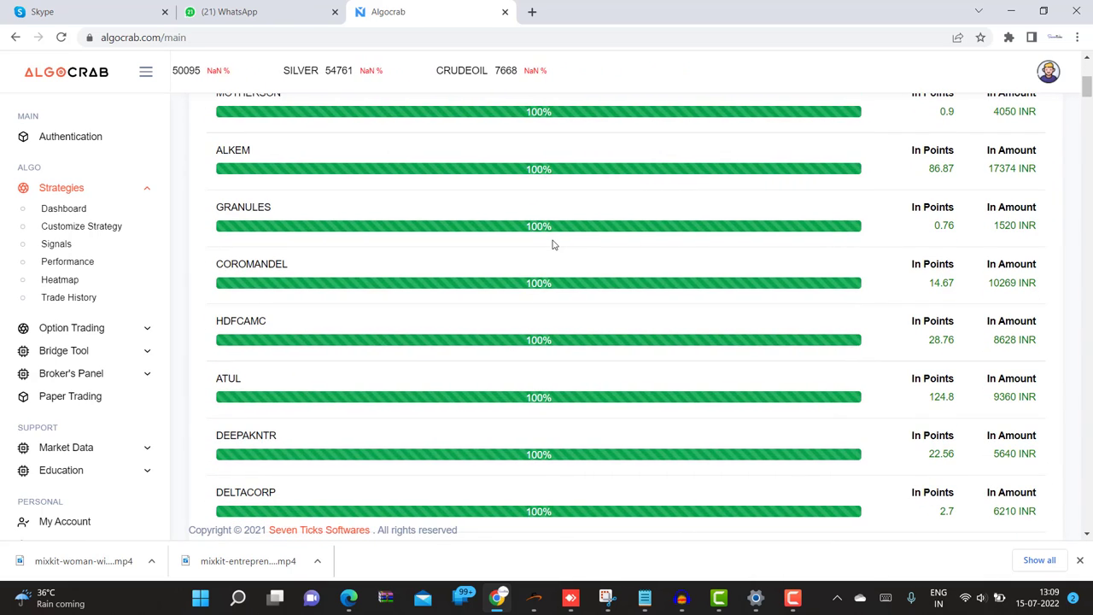
scroll(553, 246, down, 1)
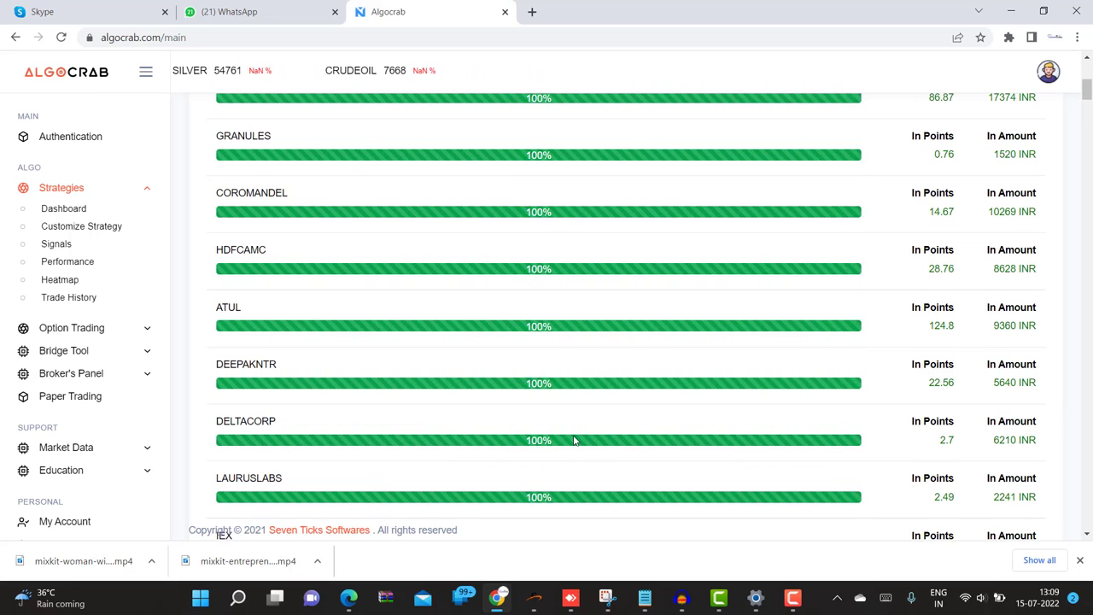
scroll(569, 424, down, 8)
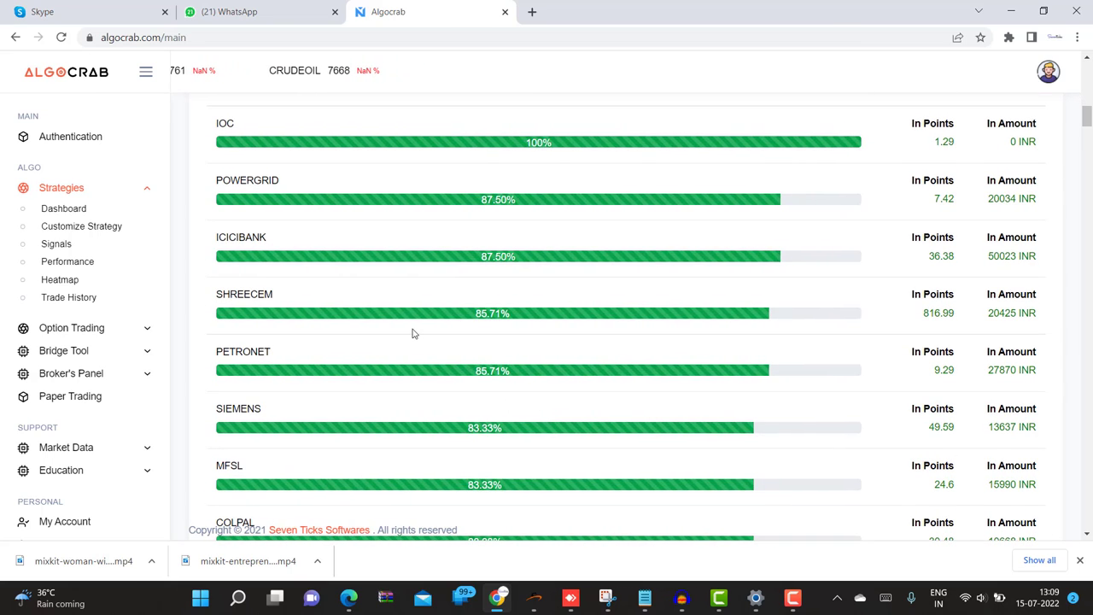
scroll(541, 344, down, 4)
scroll(542, 344, down, 12)
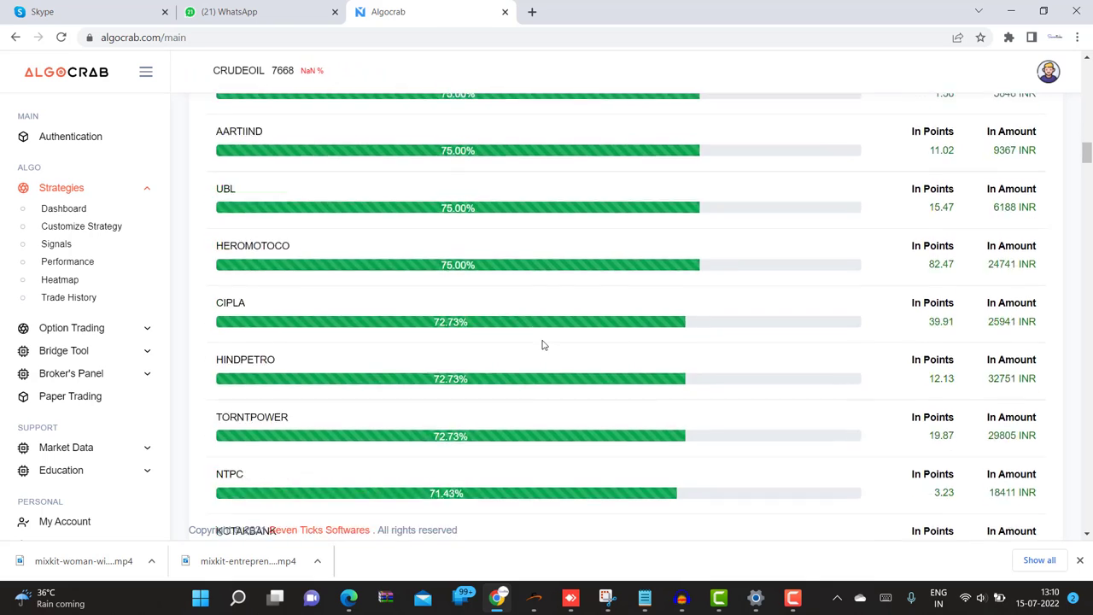
scroll(541, 344, down, 3)
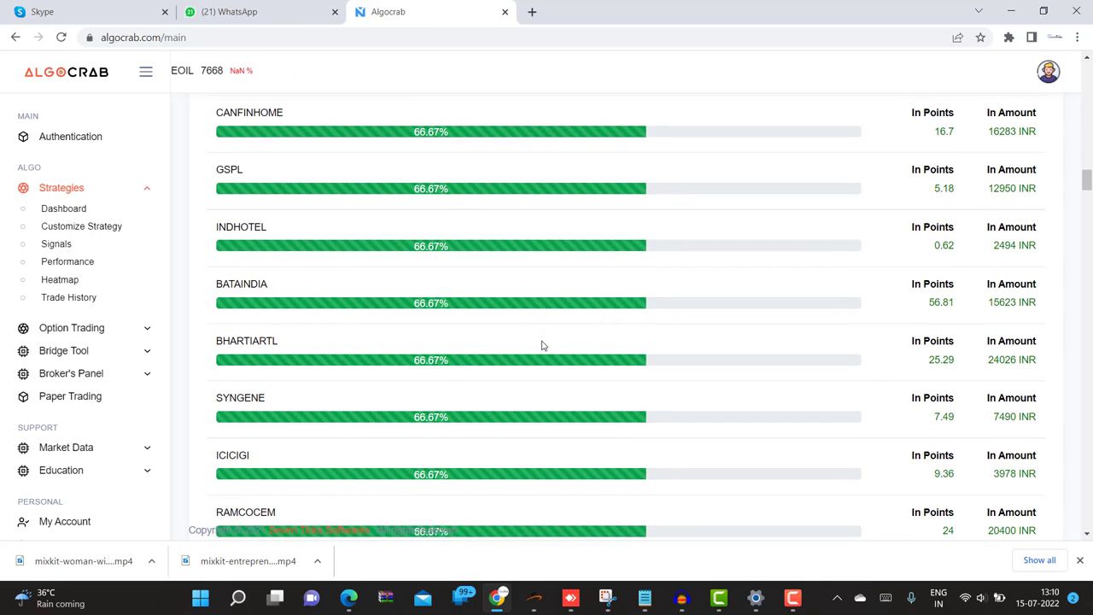
scroll(541, 345, down, 7)
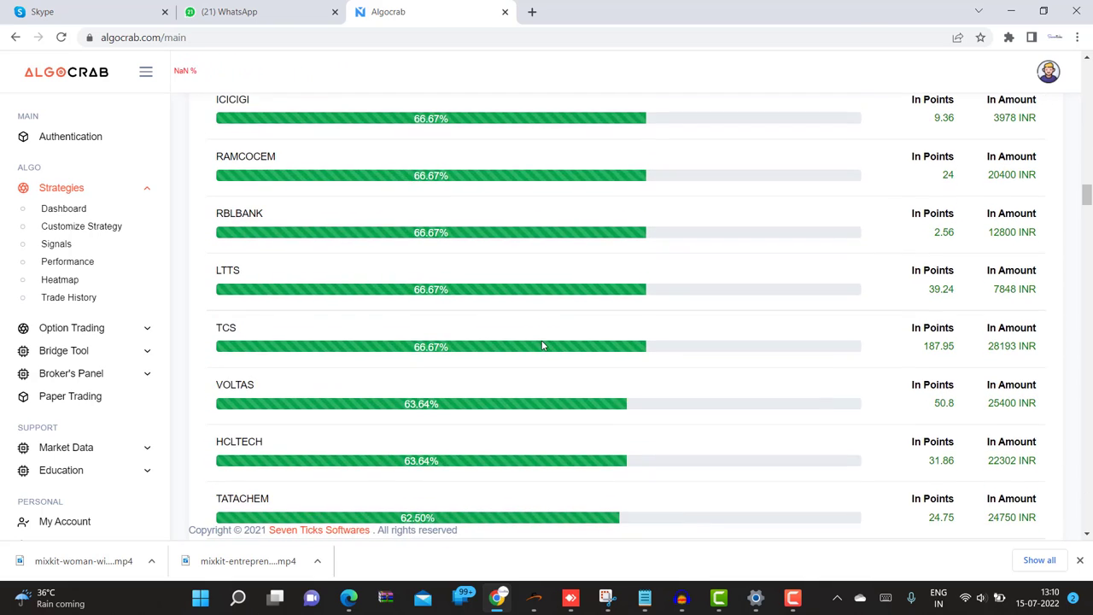
scroll(542, 345, down, 2)
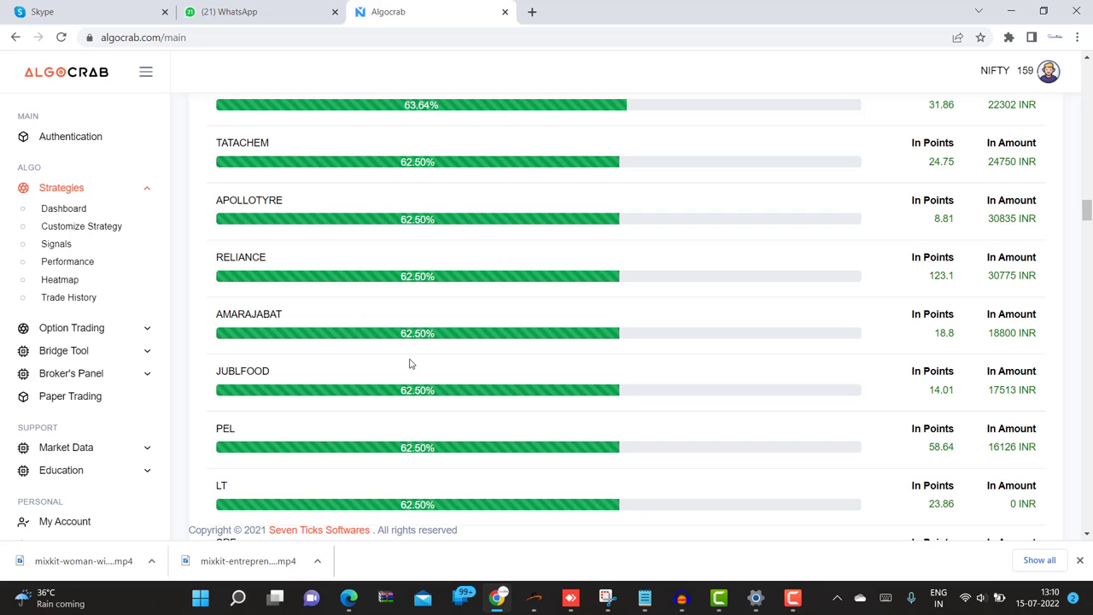
scroll(409, 364, up, 8)
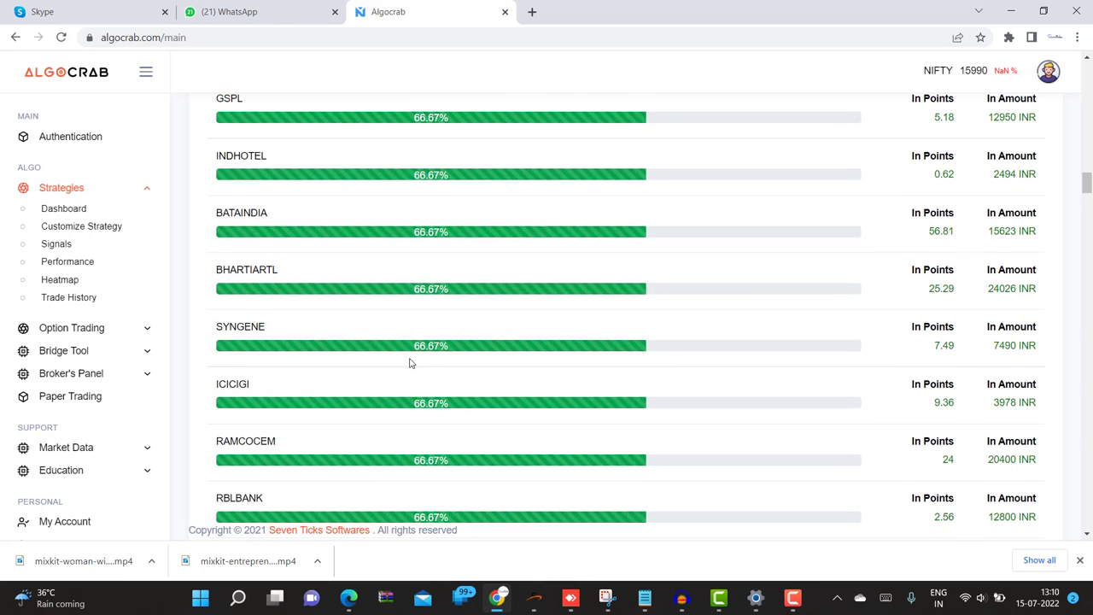
scroll(409, 364, up, 10)
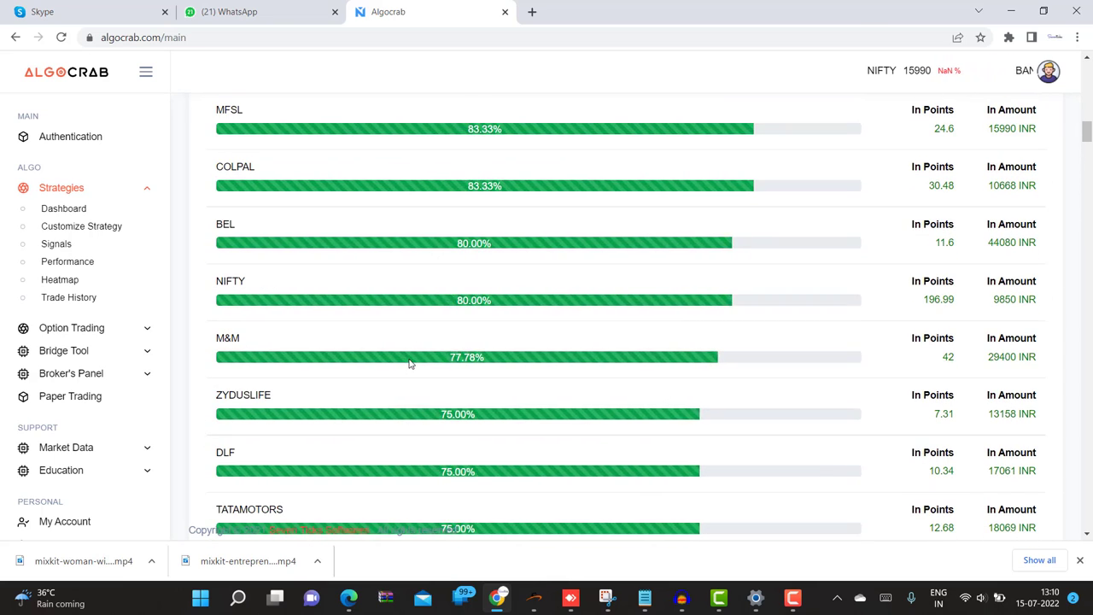
scroll(409, 364, up, 15)
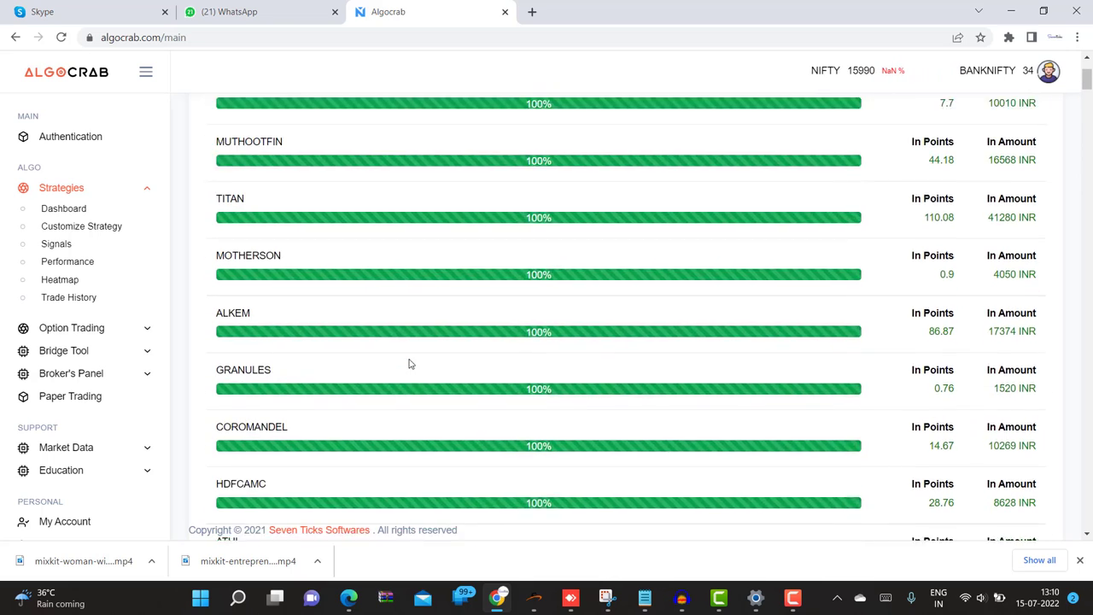
scroll(409, 364, up, 2)
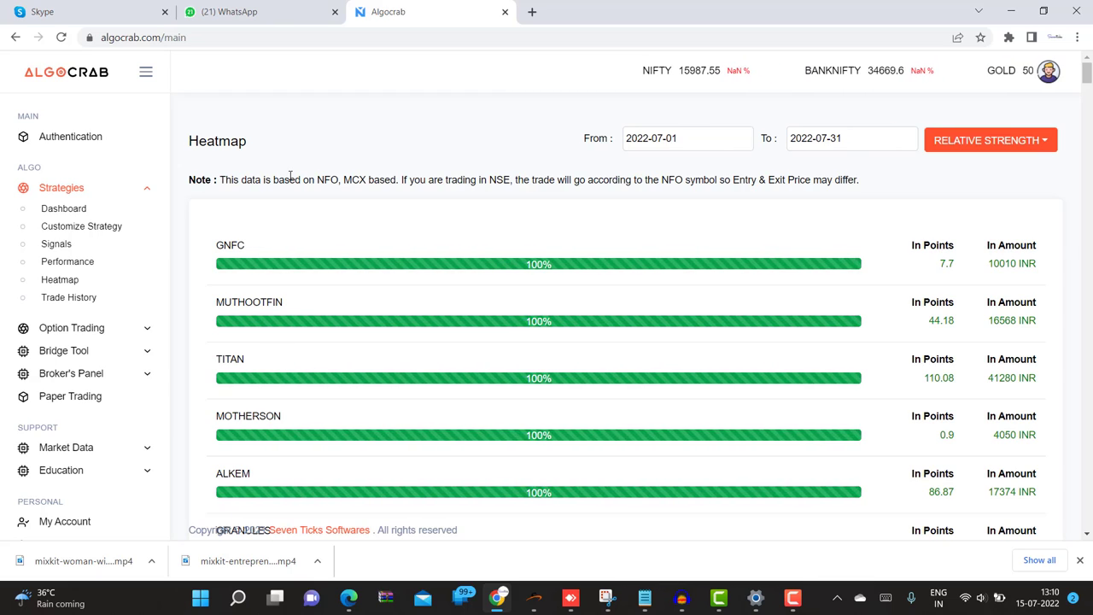
- Set the broker to PAYTM on the Authentication page and update the broker credentials
click(77, 138)
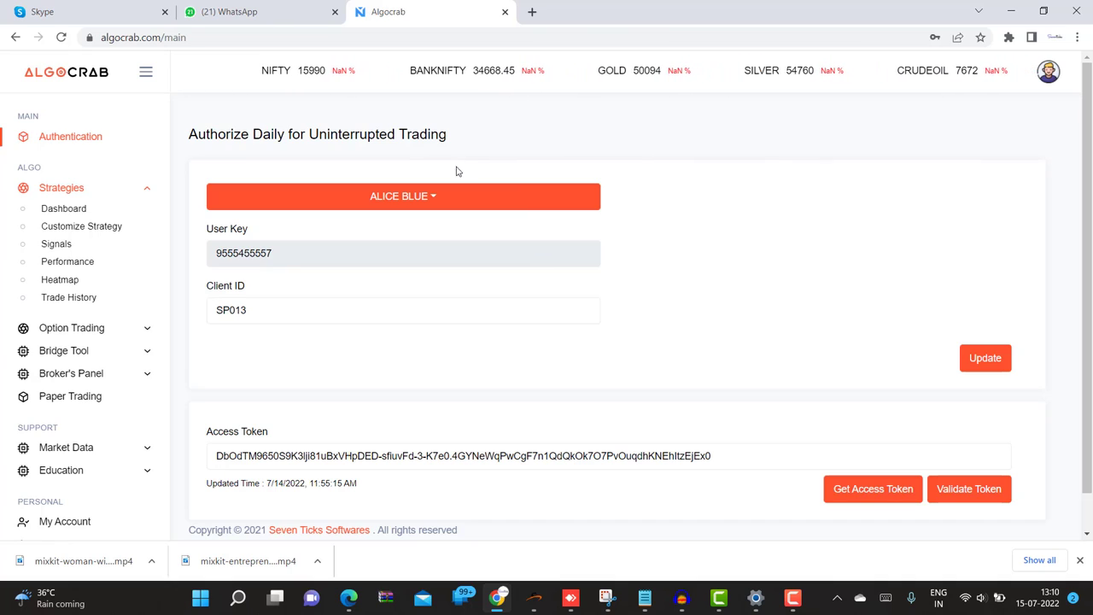
click(425, 195)
scroll(424, 196, down, 1)
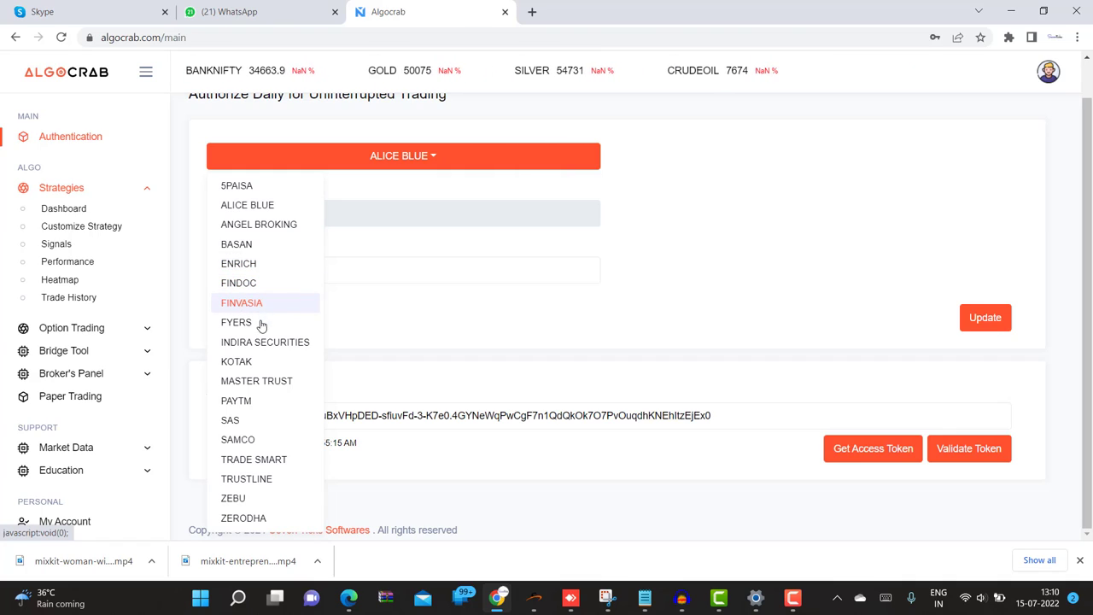
click(235, 401)
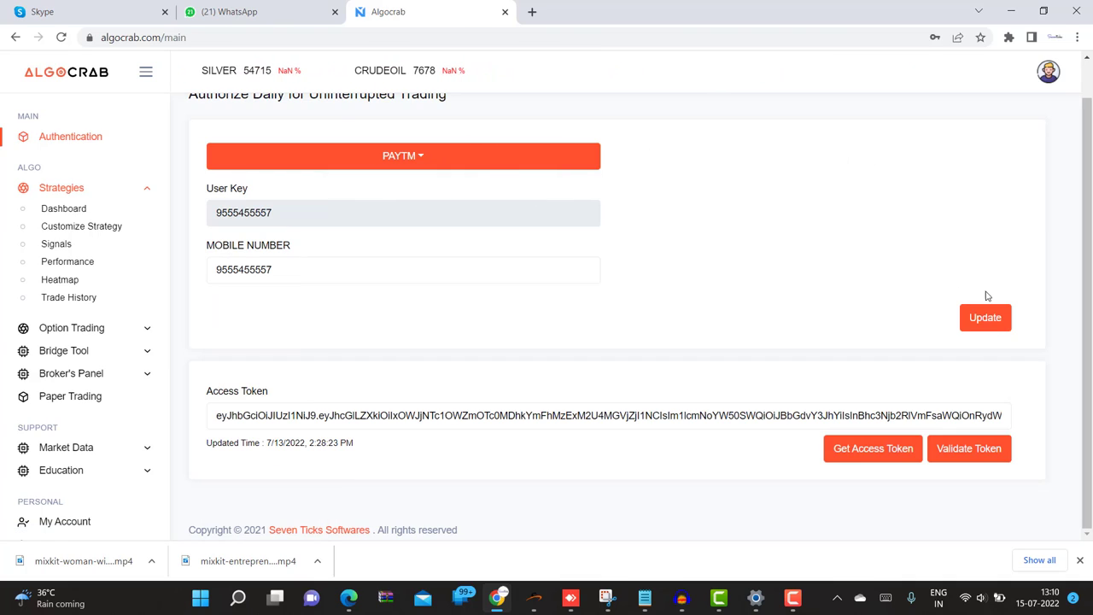
click(985, 317)
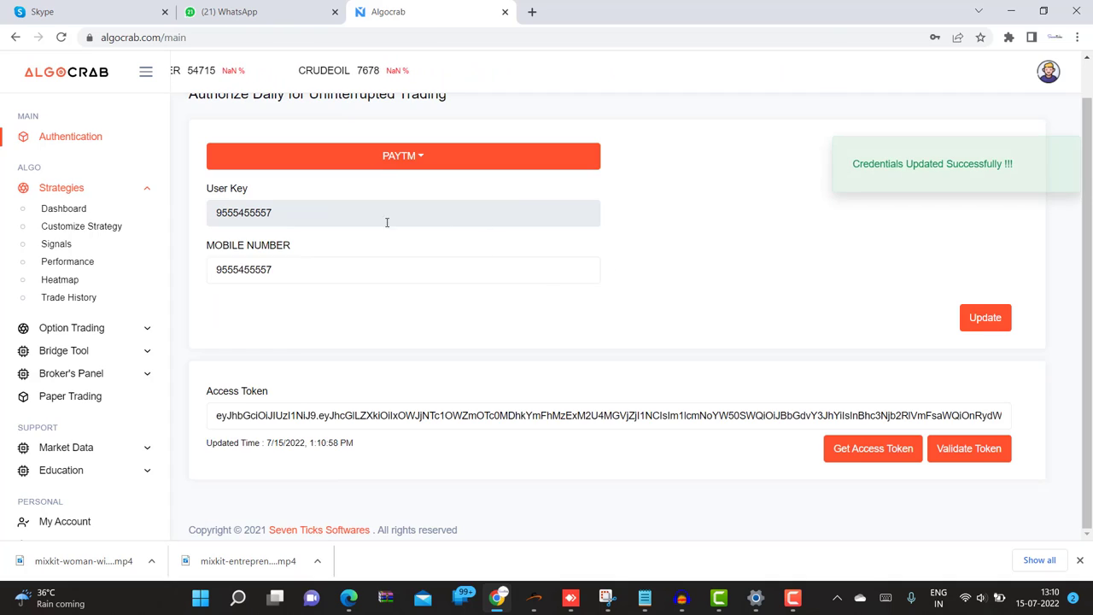
- Request a Paytm access token and submit the Paytm Money login with the account password
click(872, 462)
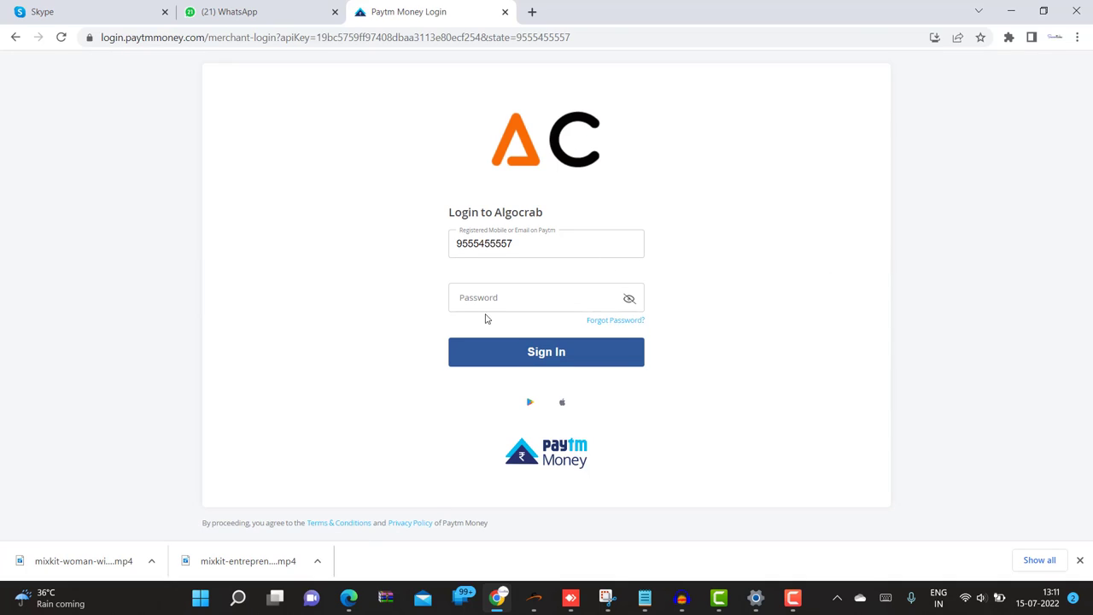
click(477, 296)
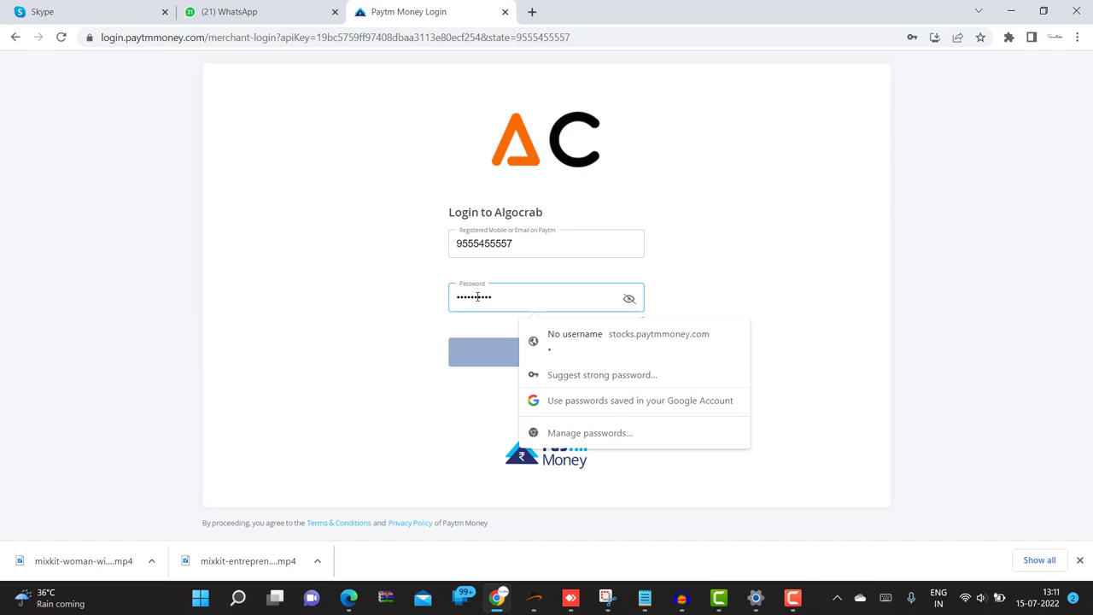
key(Return)
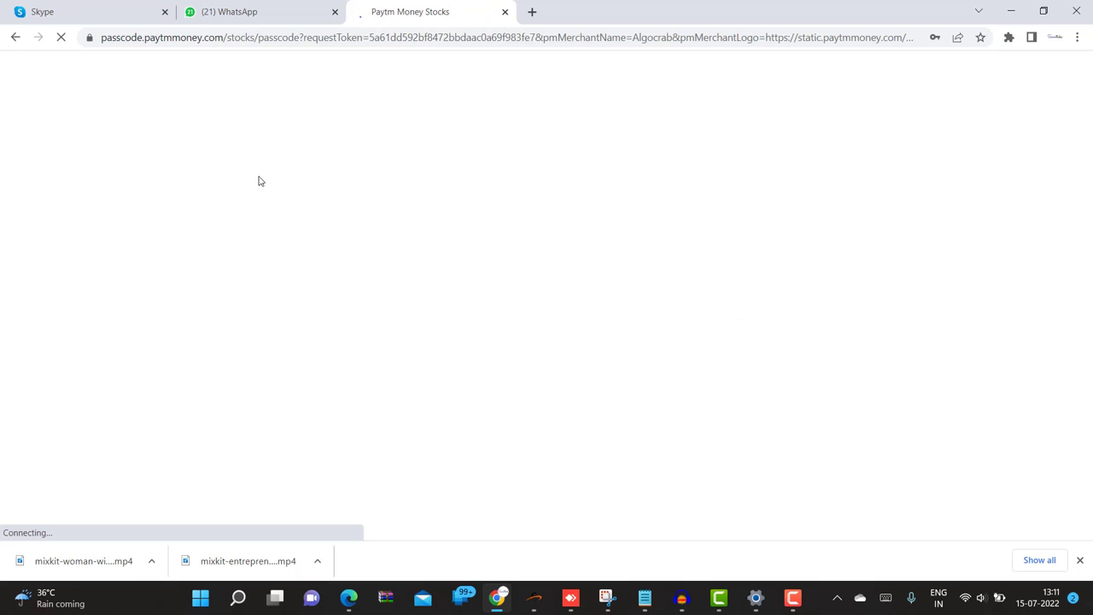
- Complete the Paytm Money login with the account passcode and validate the new access token on the Authentication page
text(**)
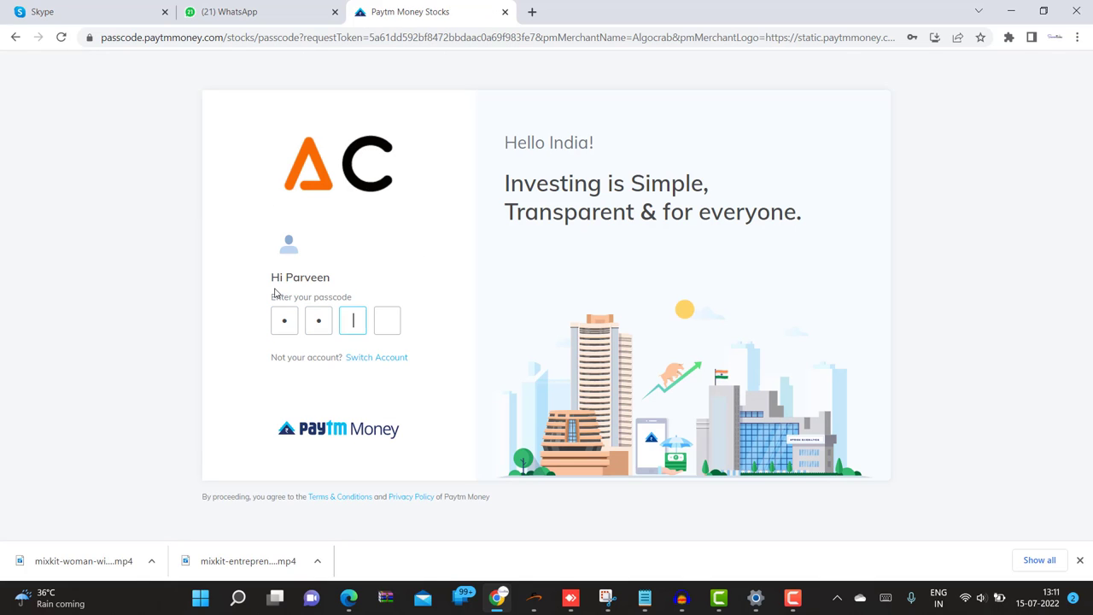
text(**)
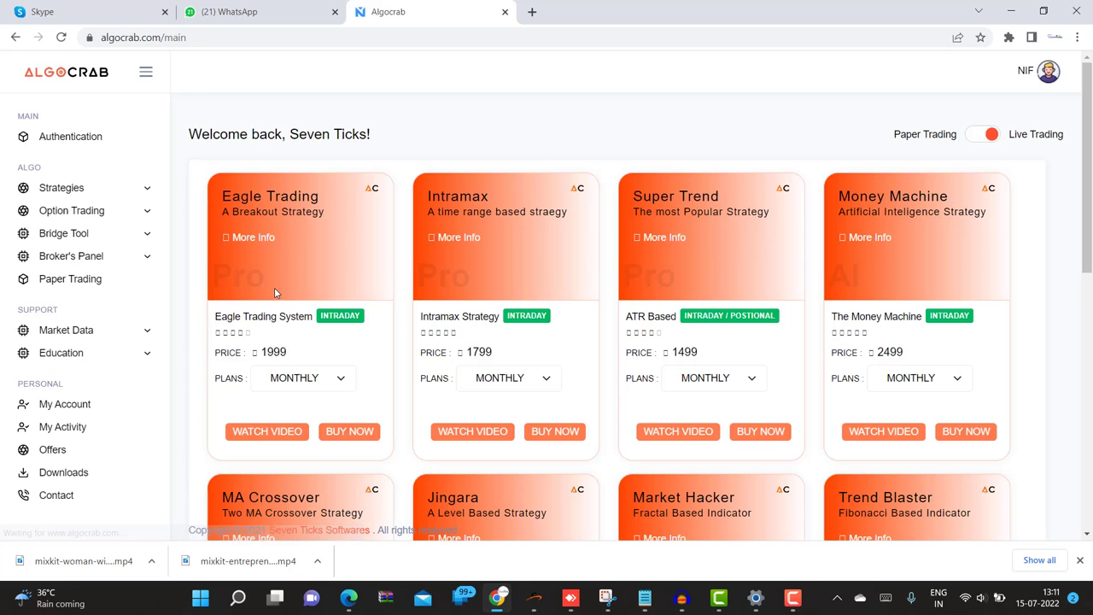
click(88, 142)
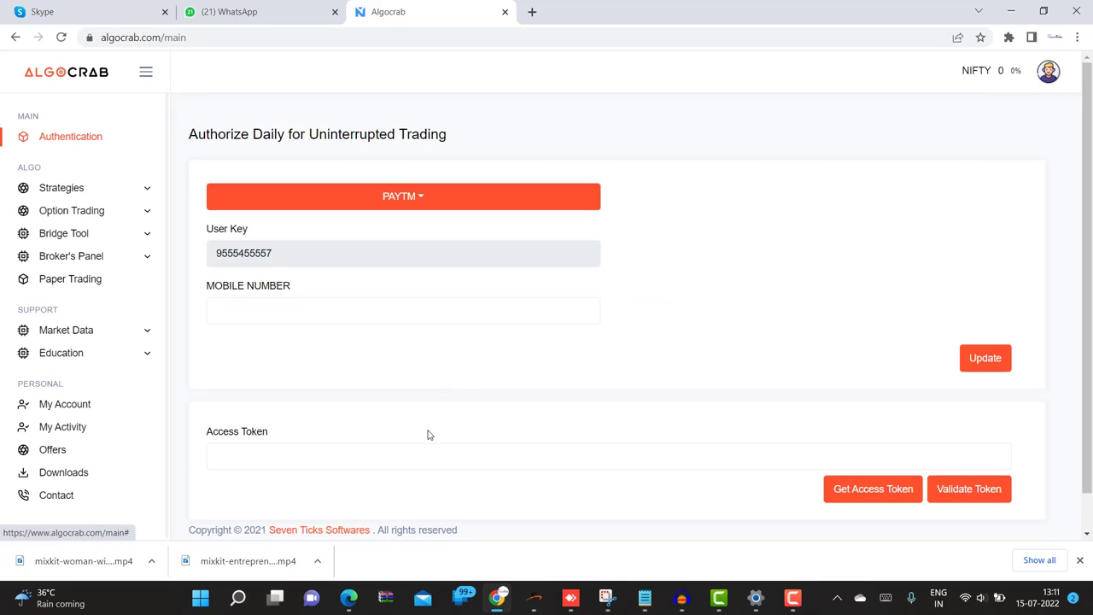
drag(301, 455, 1043, 462)
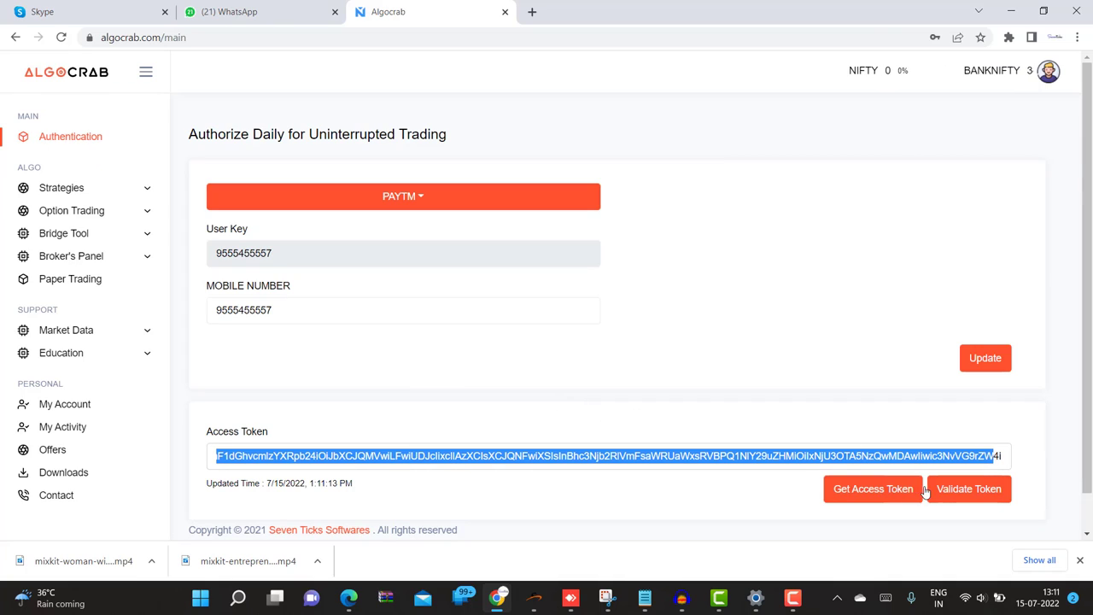
click(956, 490)
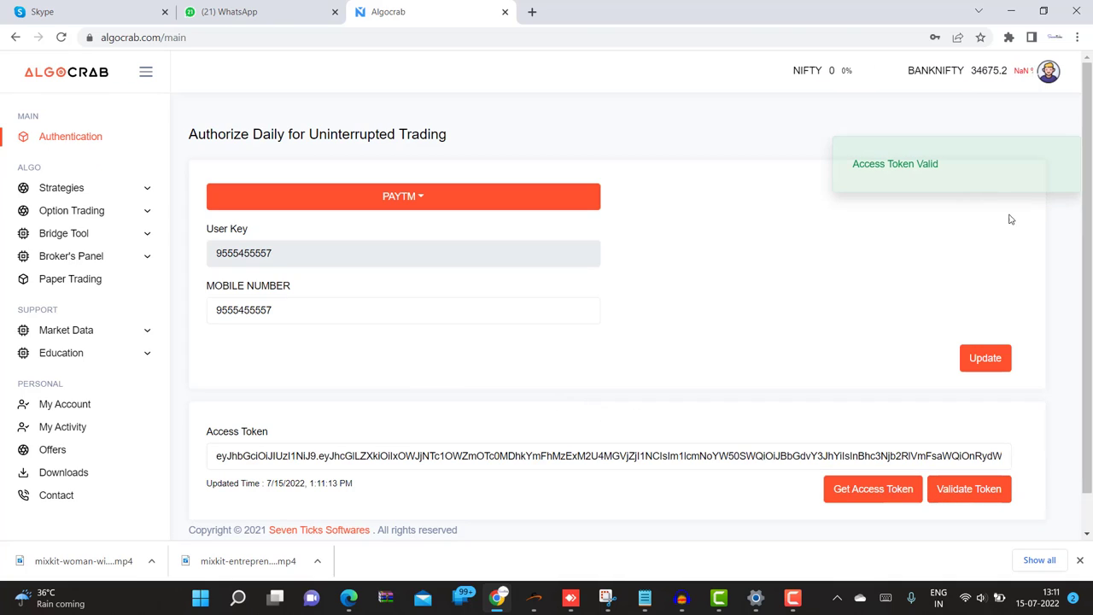
drag(944, 169, 838, 172)
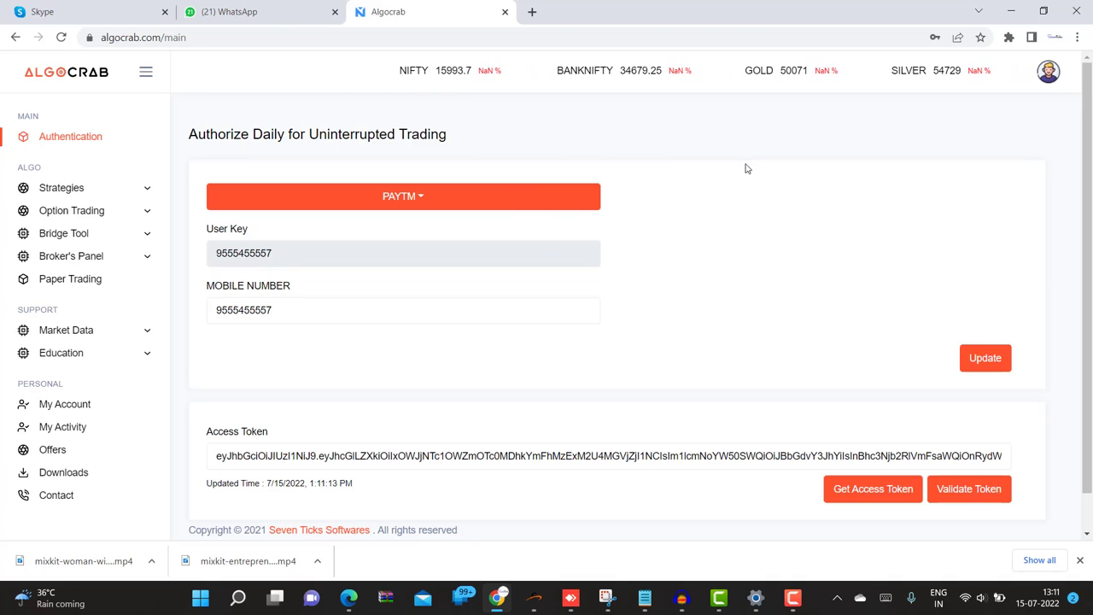
- Search for google play in a new browser tab and look up the algocrab app in the Google Play store
click(532, 13)
text(google p)
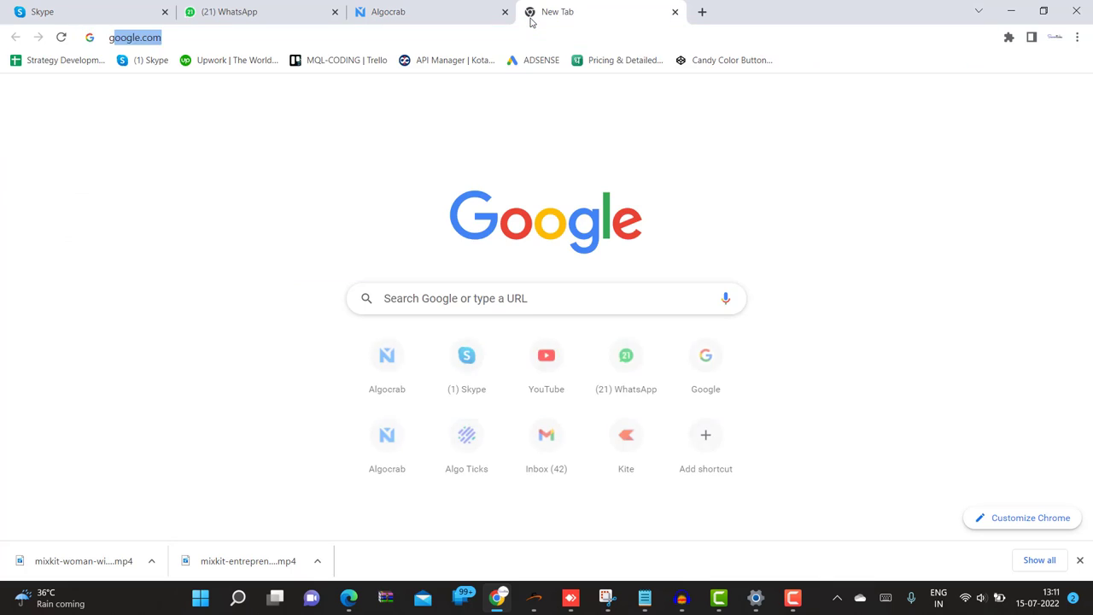
text(lay)
key(Return)
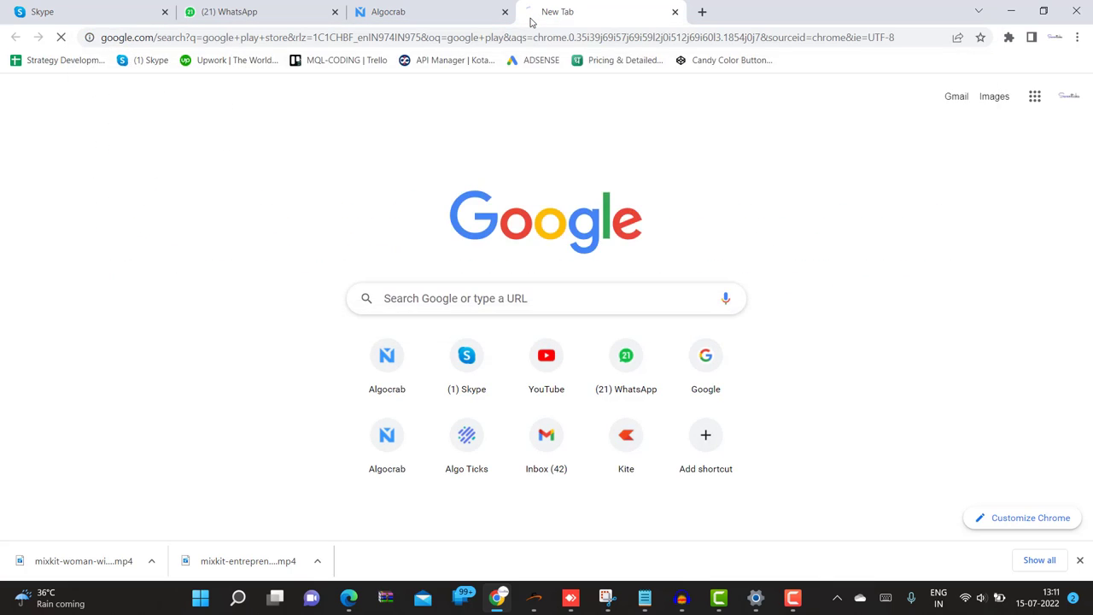
click(248, 208)
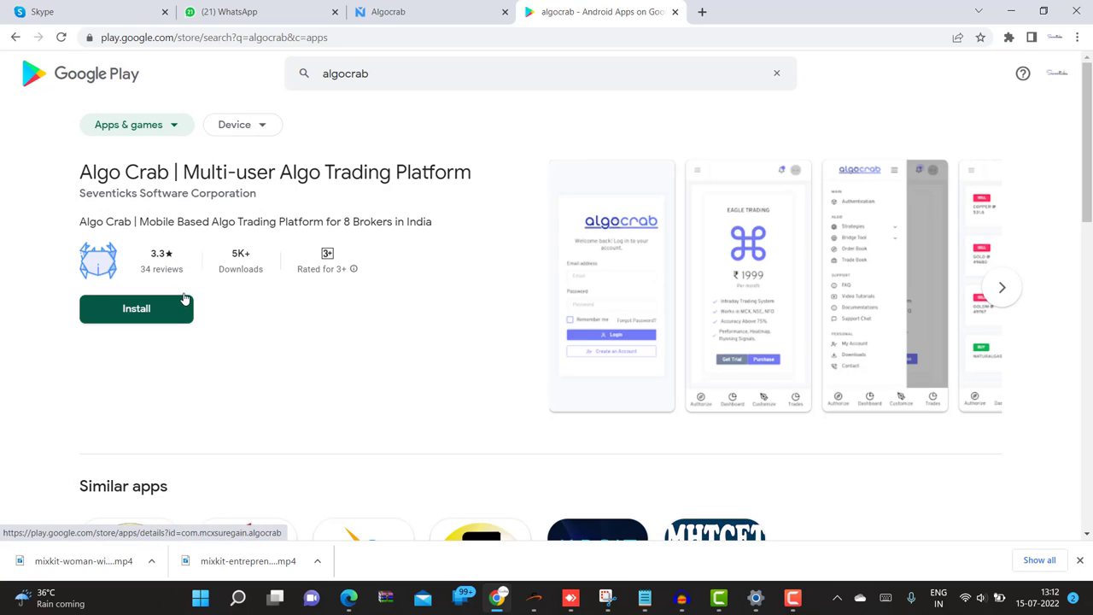
- Return to the Algocrab strategies and start creating a symbol with the RELATIVE STRENGTH strategy for algo trade
click(413, 12)
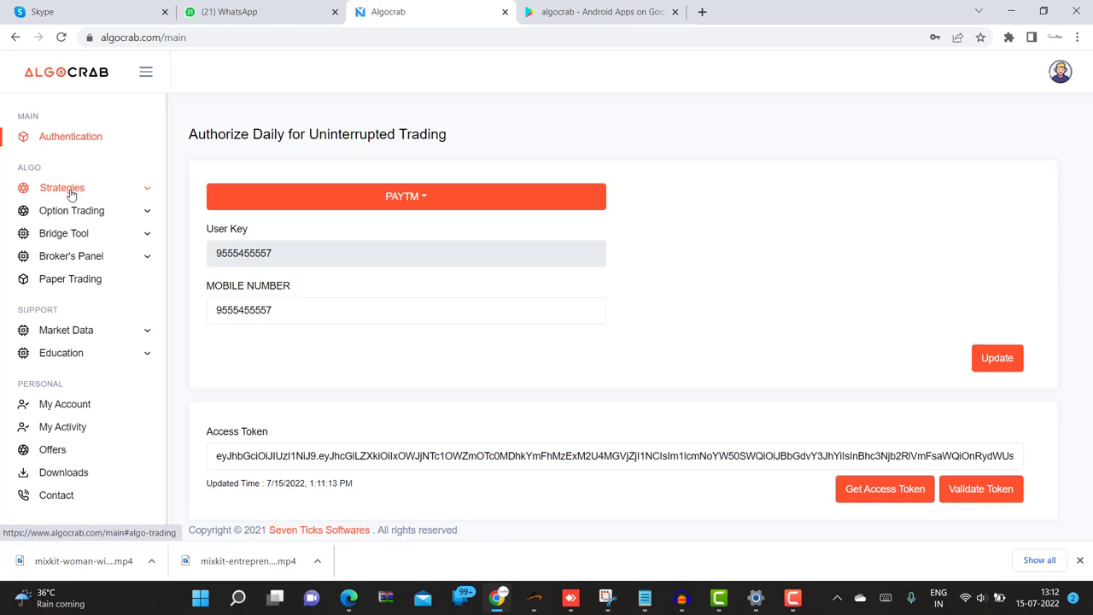
click(71, 195)
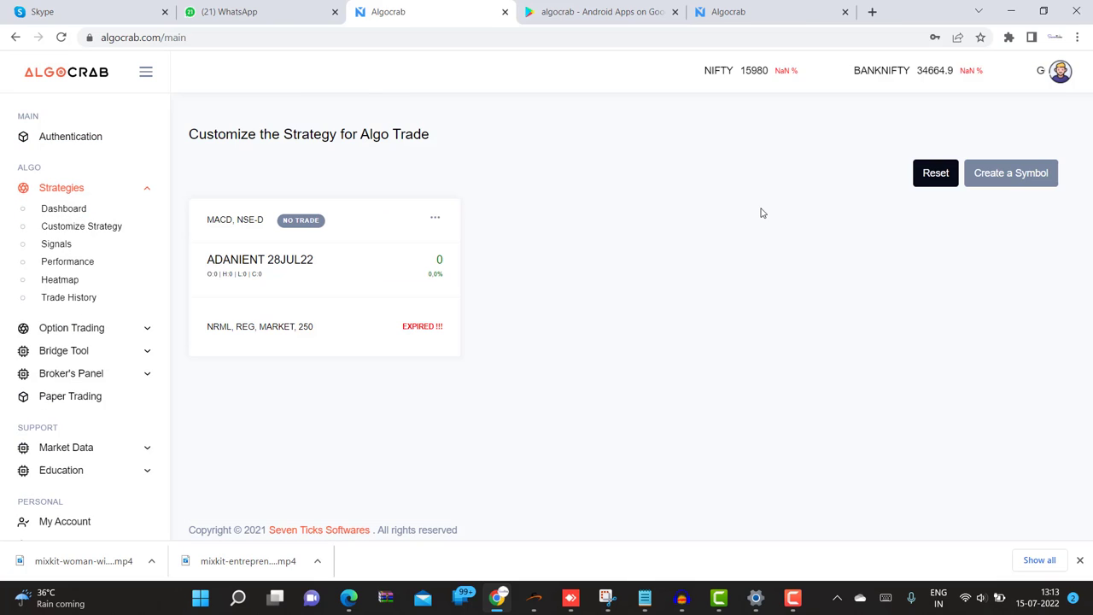
click(1024, 182)
click(533, 141)
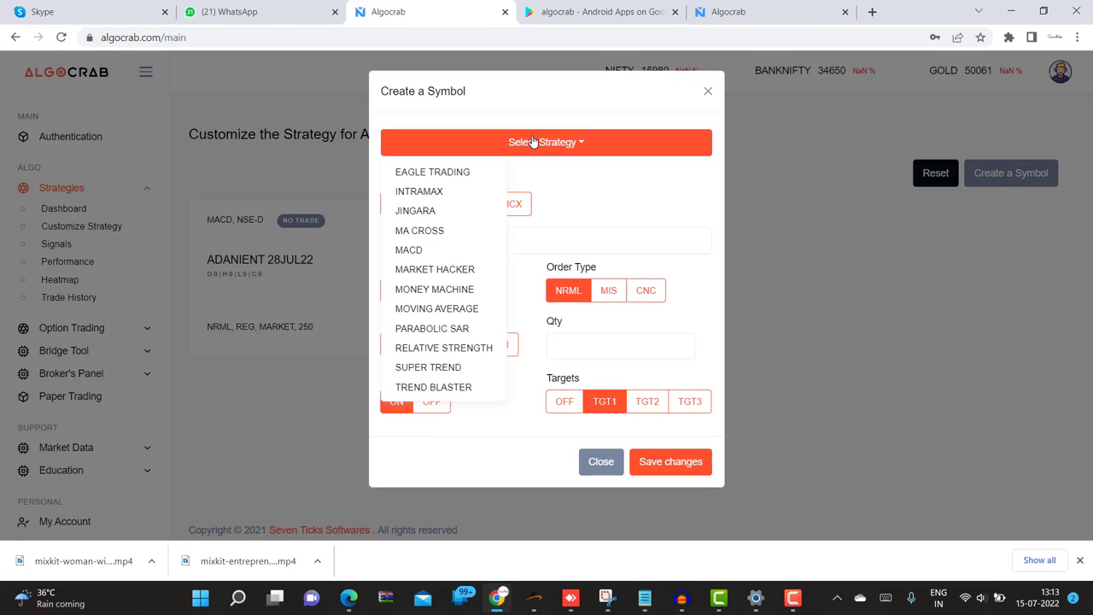
click(410, 347)
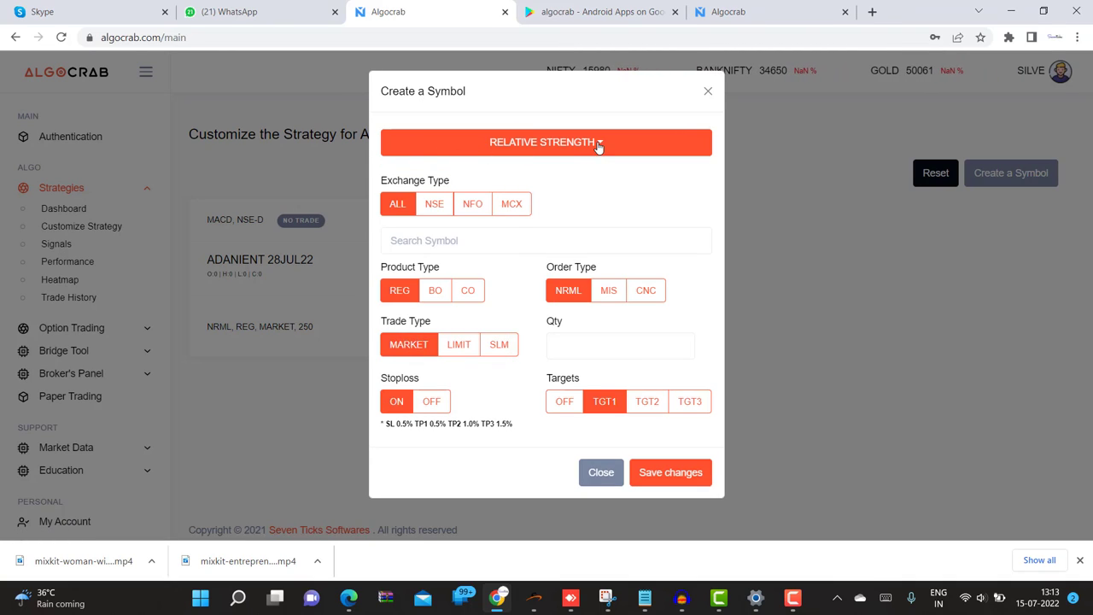
- Search the symbols for titan jul and choose the TITAN 28JUL22 contract
click(430, 241)
text(t)
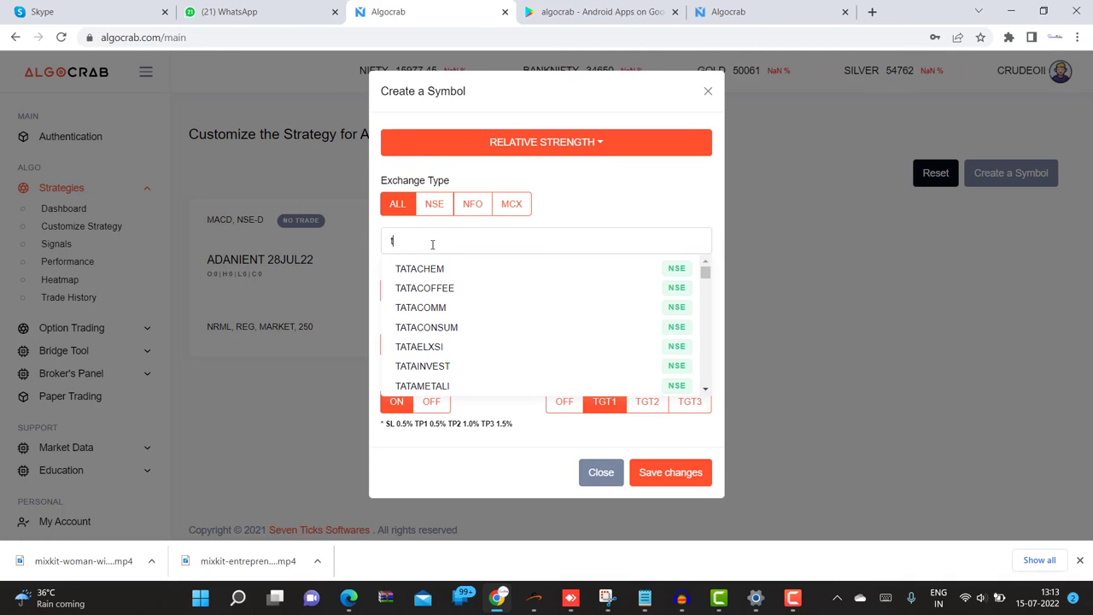
key(BackSpace)
text(tin)
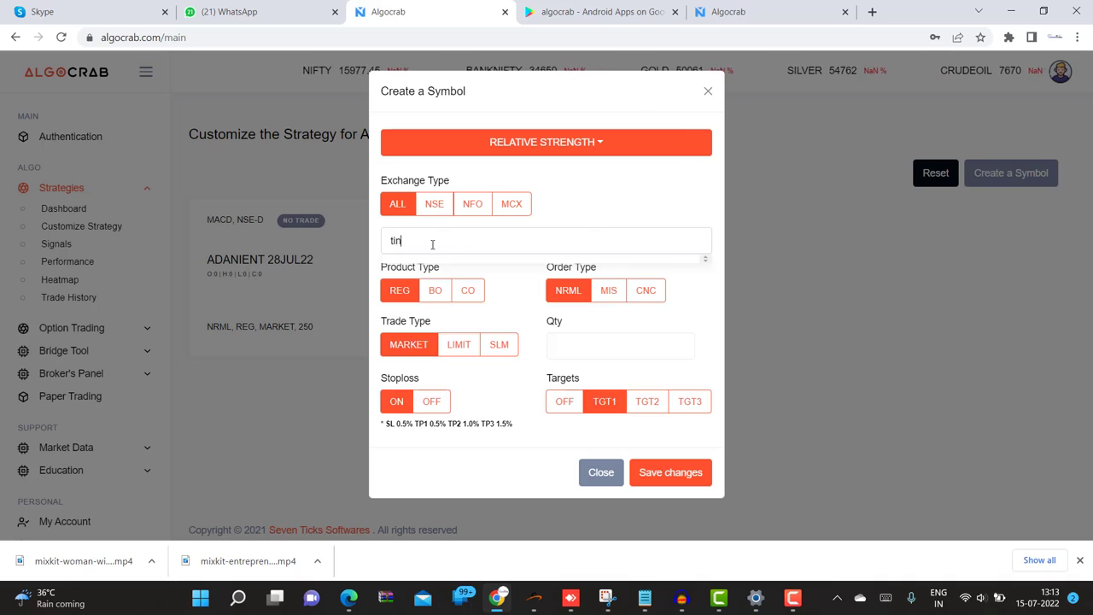
key(BackSpace)
text(tan)
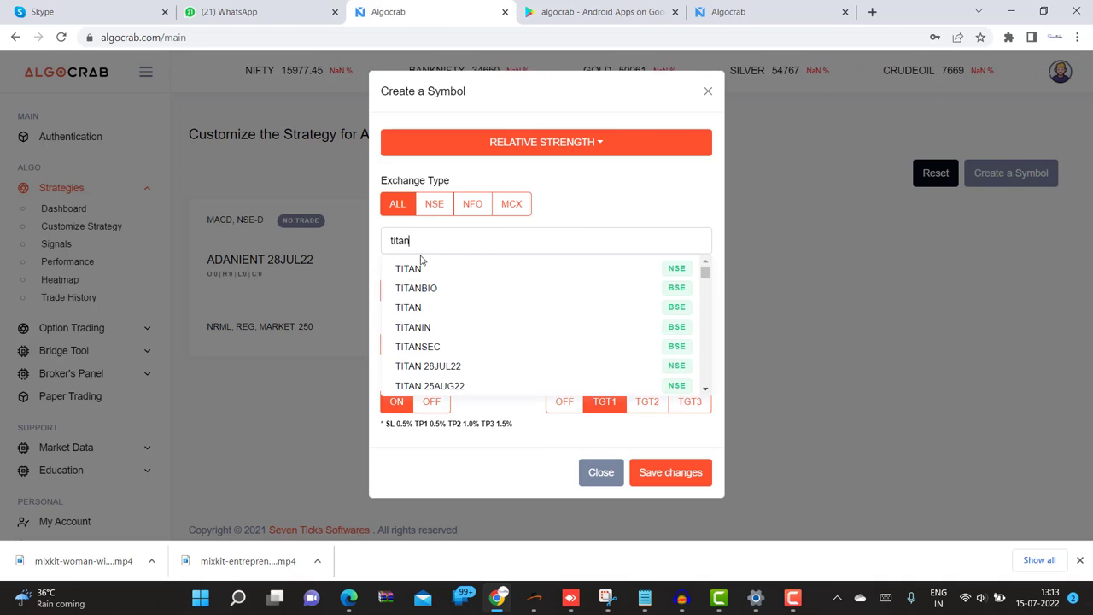
click(472, 203)
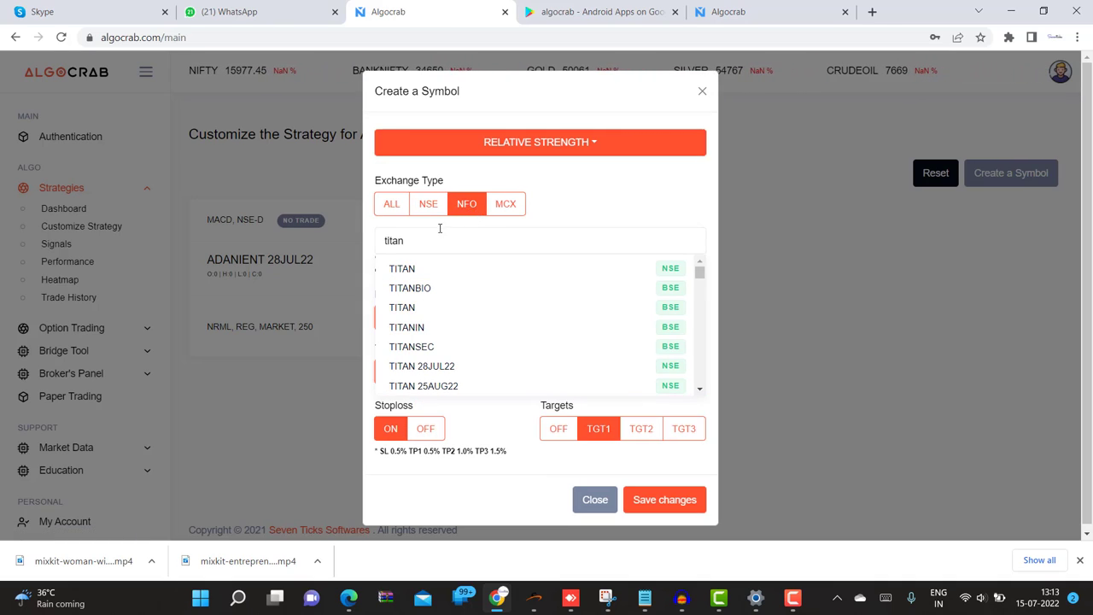
key(ctrl+a)
text(t)
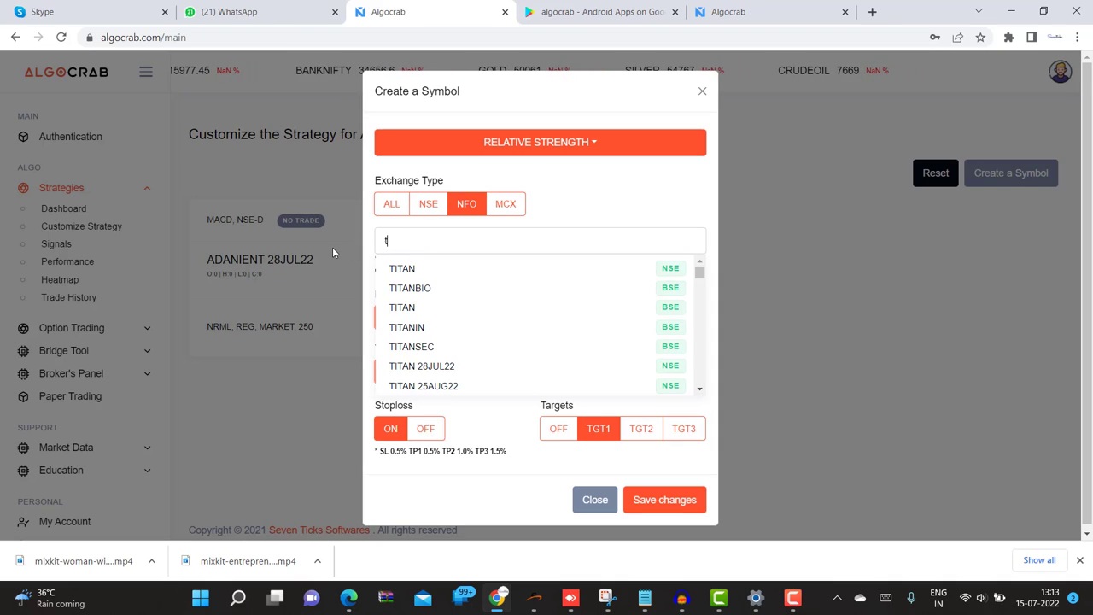
text(itan jul)
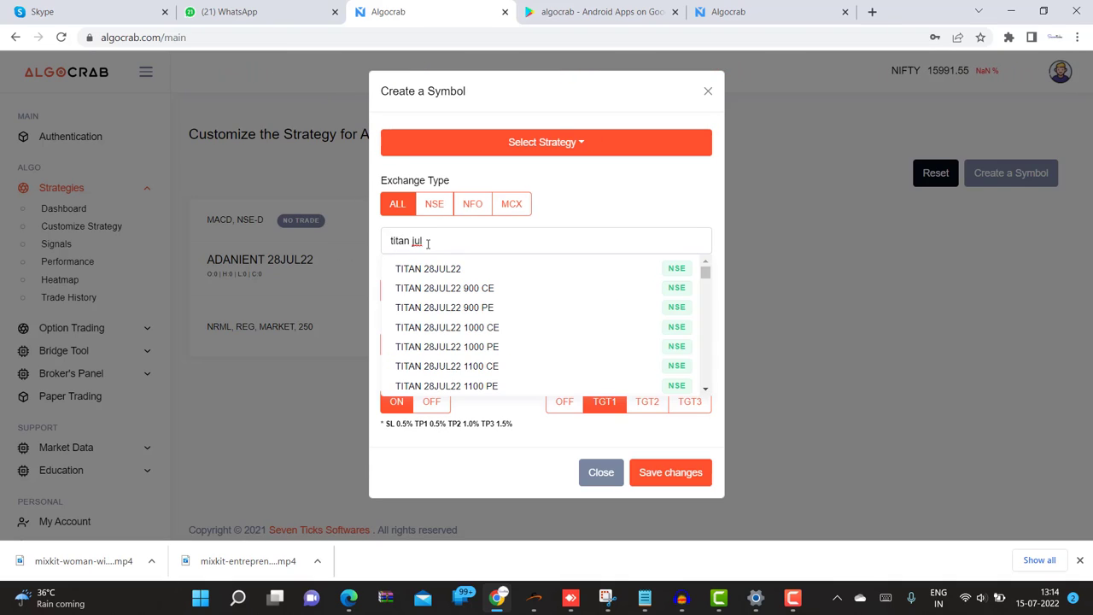
click(463, 275)
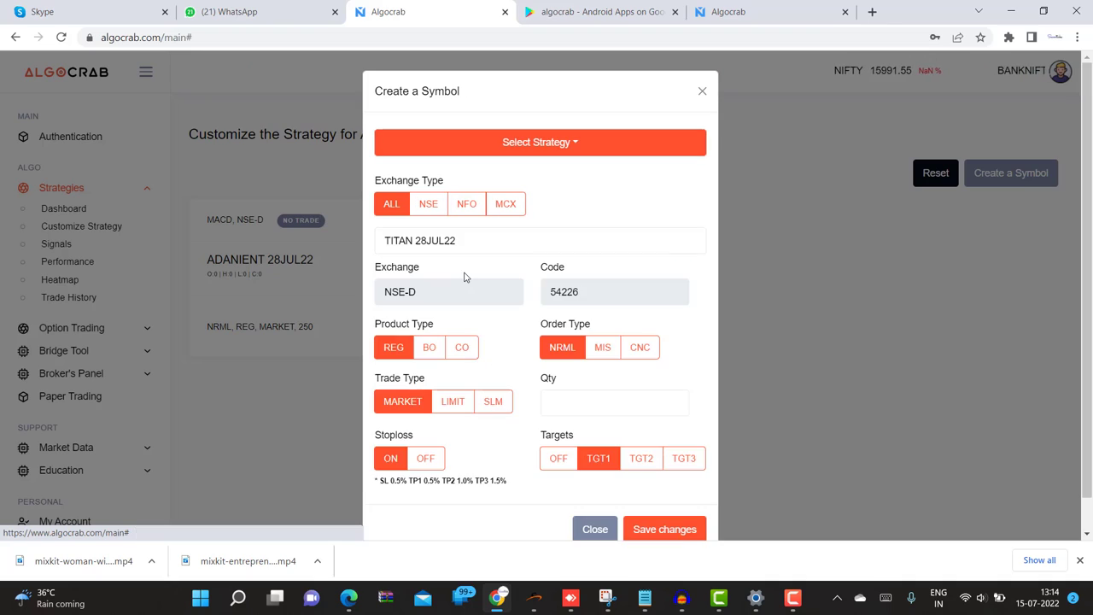
- Try the BO and CO product types for the TITAN symbol and return the product type to REG
scroll(512, 263, down, 1)
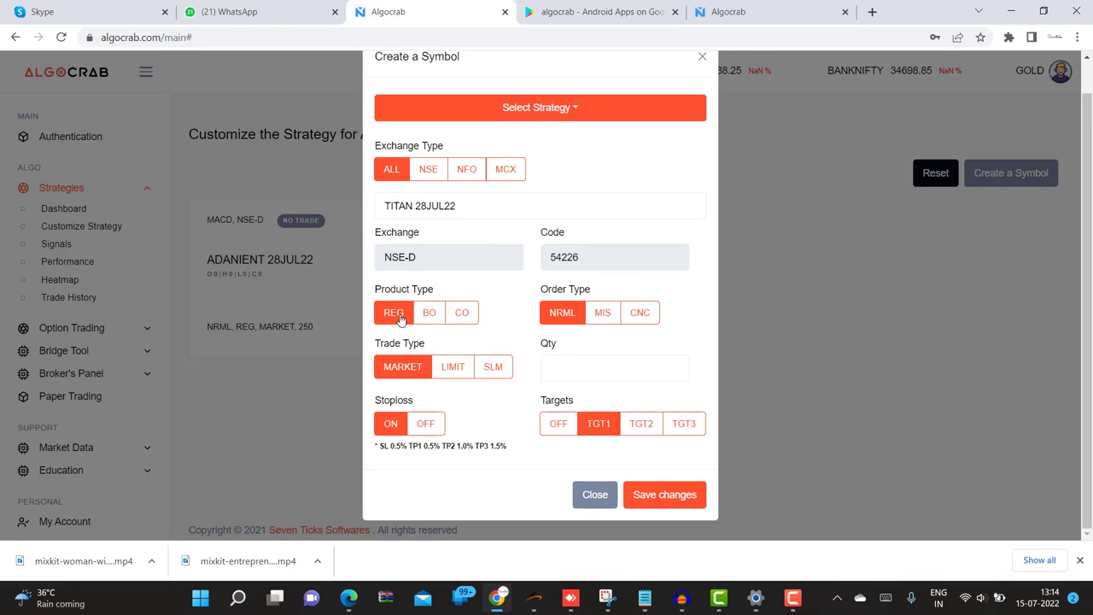
click(430, 312)
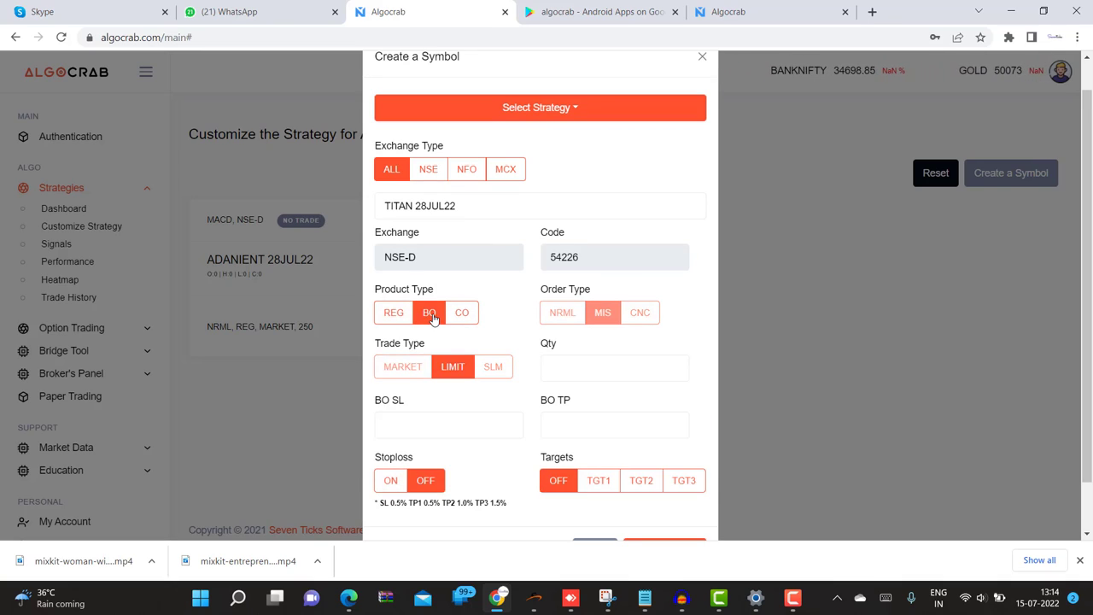
click(461, 314)
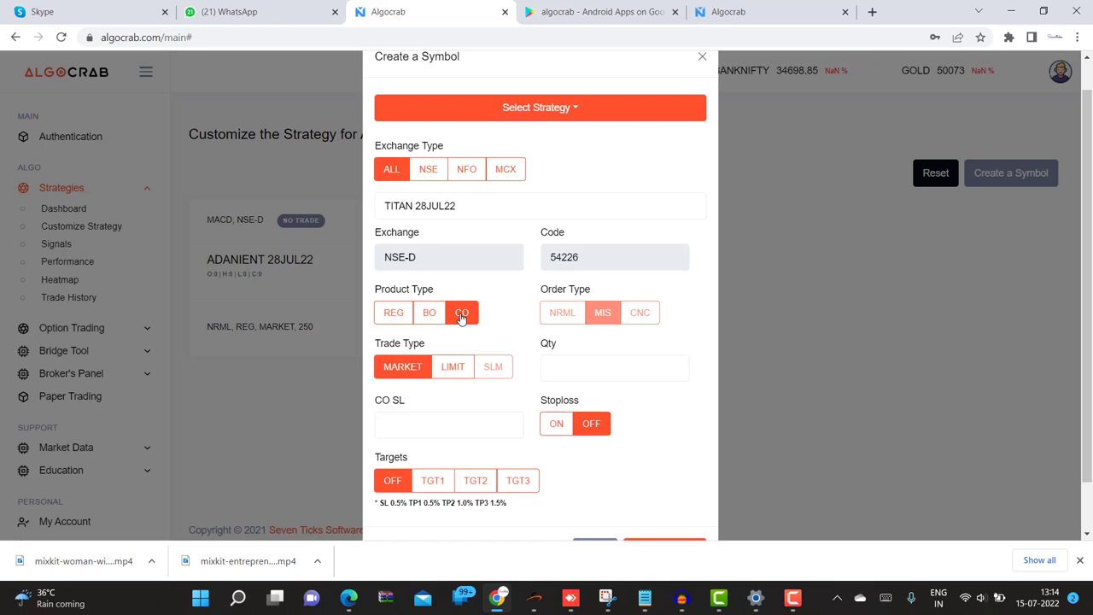
click(390, 315)
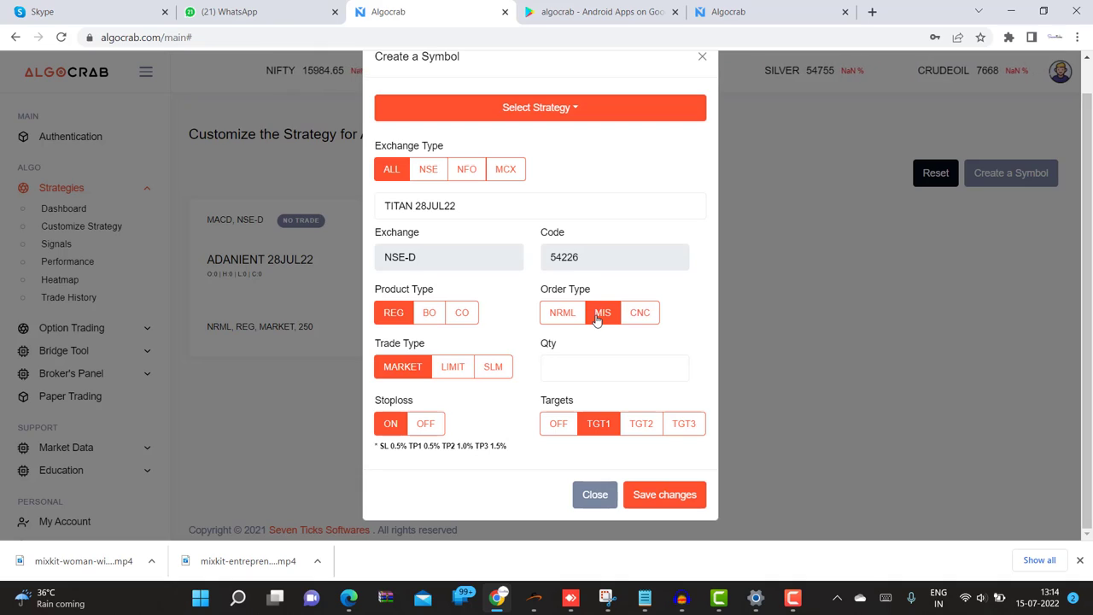
- Try the NRML and CNC order types for the TITAN symbol and leave the order type on MIS
click(557, 313)
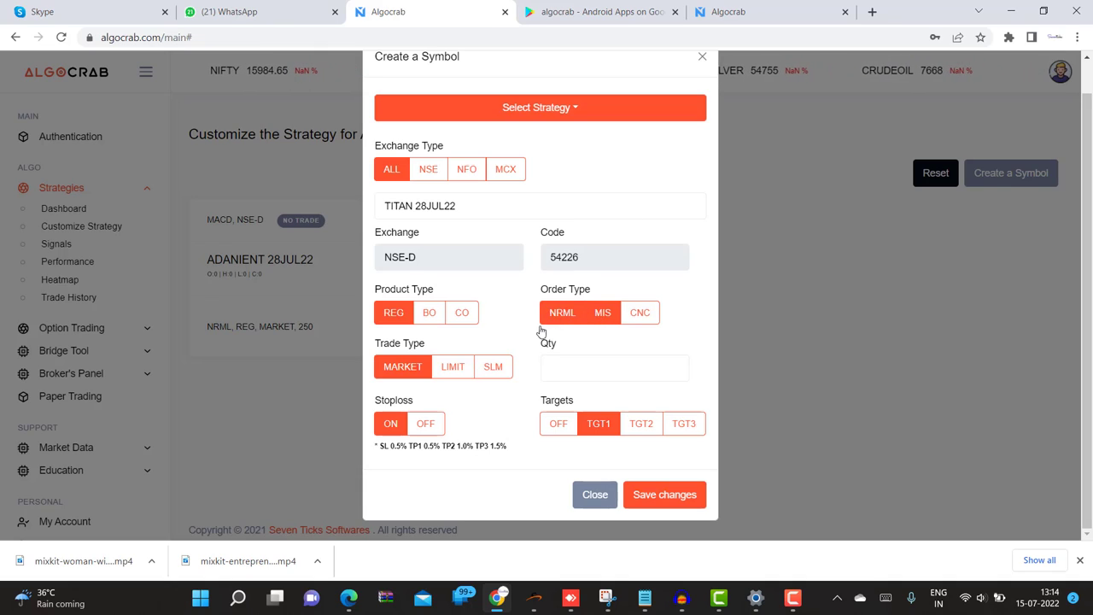
click(592, 320)
click(632, 315)
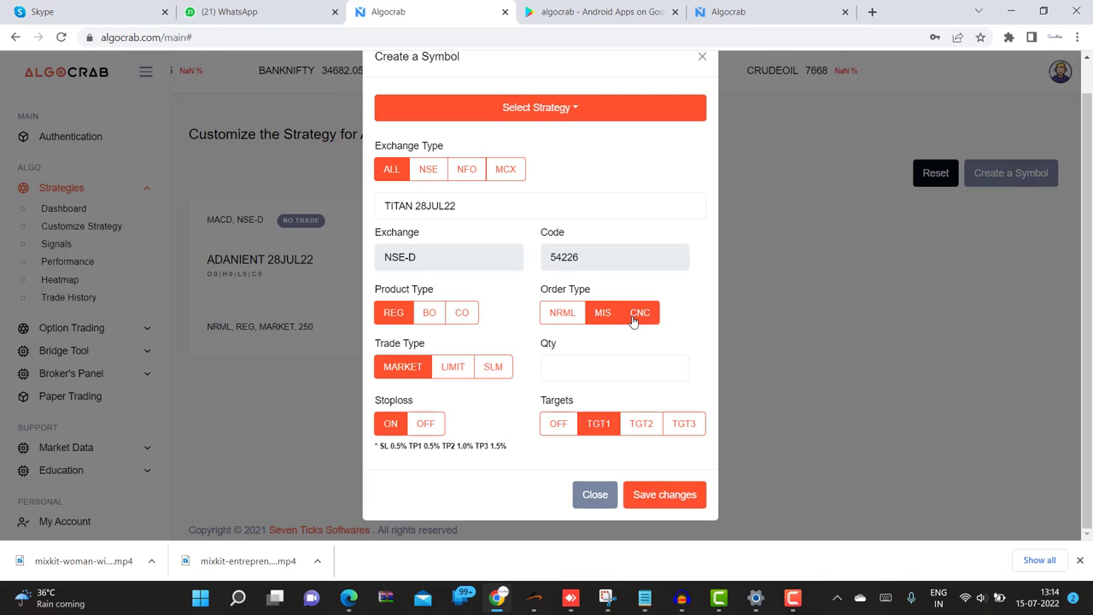
click(632, 311)
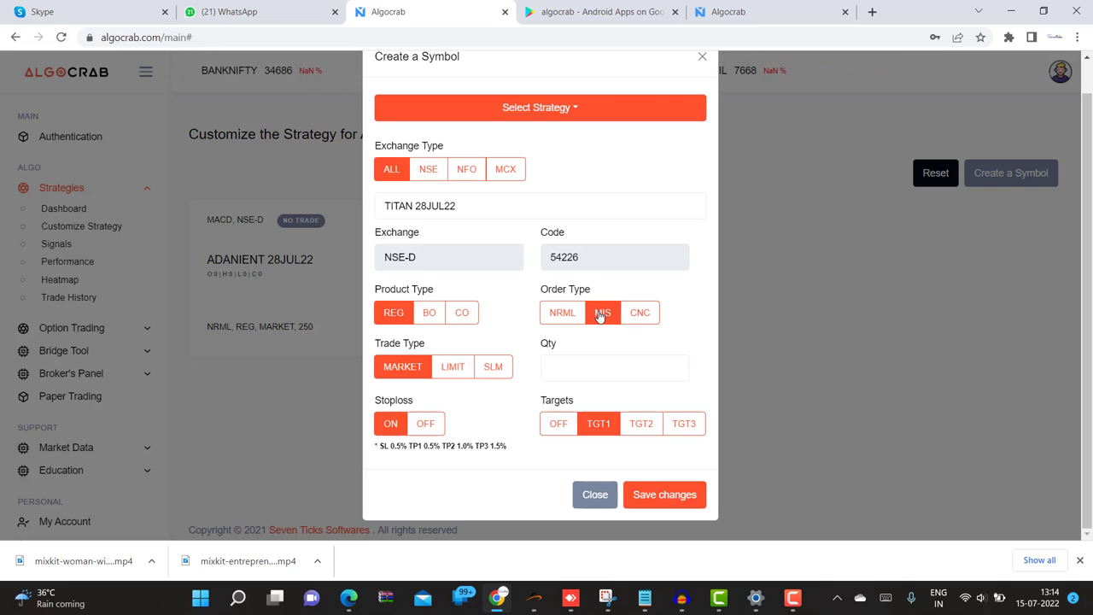
click(559, 318)
click(595, 320)
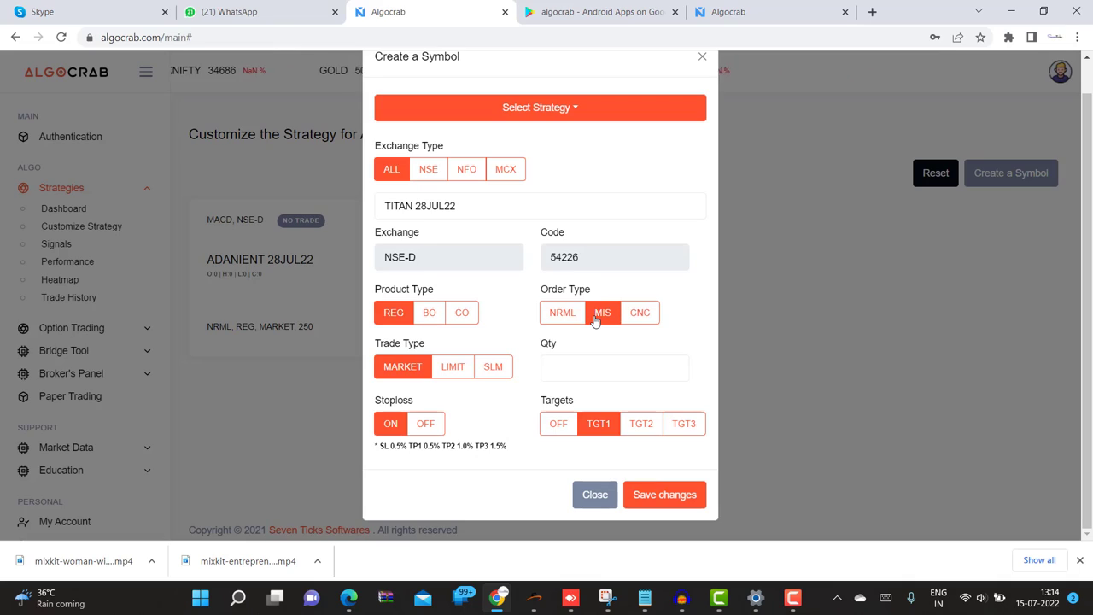
click(565, 315)
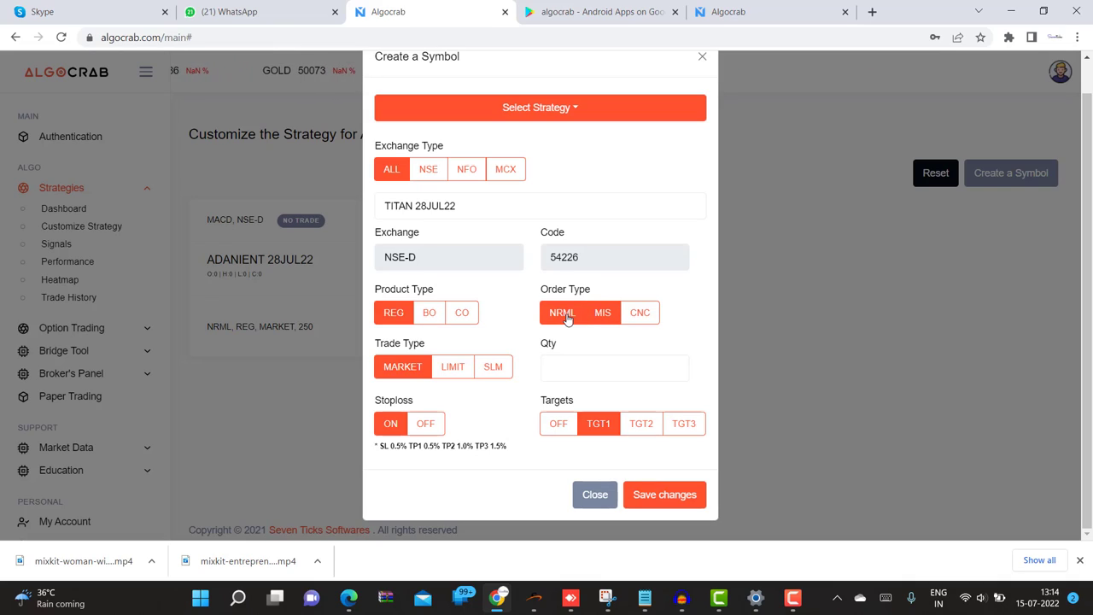
click(565, 315)
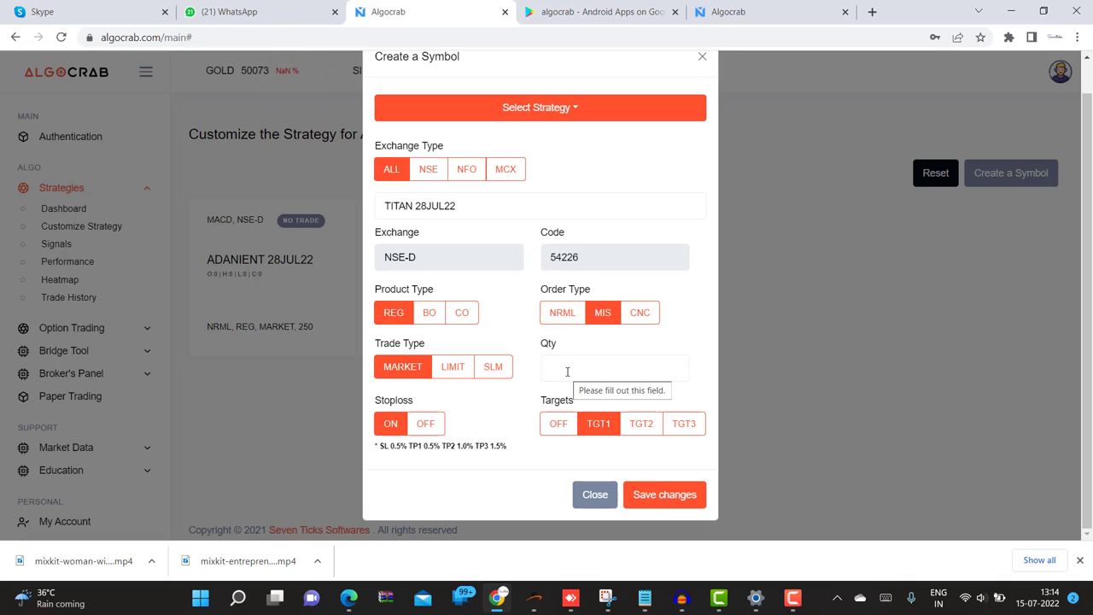
- Set the quantity to 250 and the target to TGT1, and save the new TITAN 28JUL22 symbol
click(567, 371)
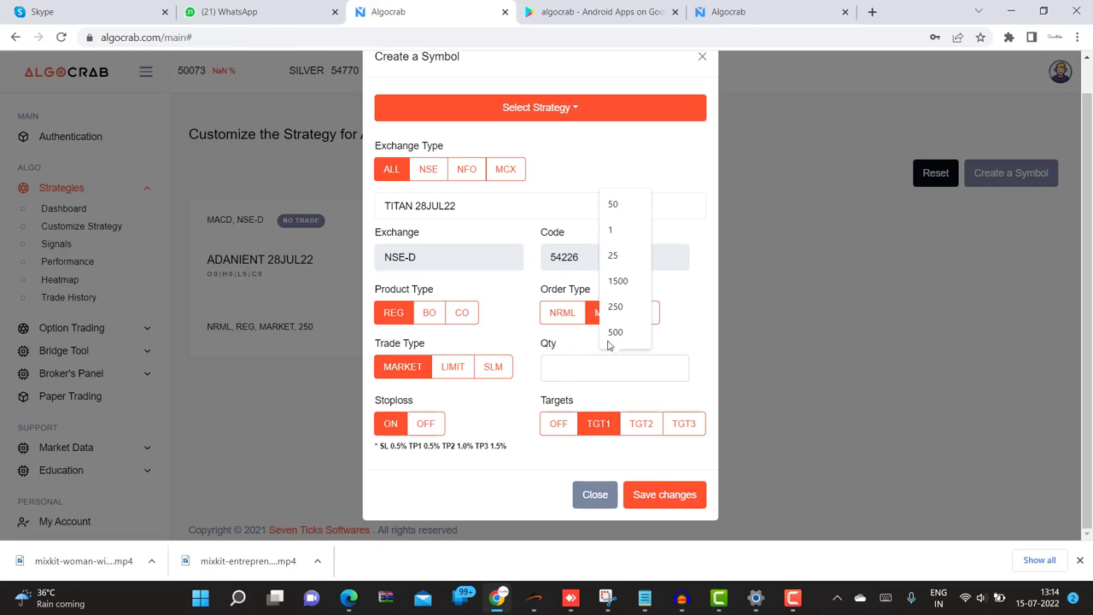
click(613, 307)
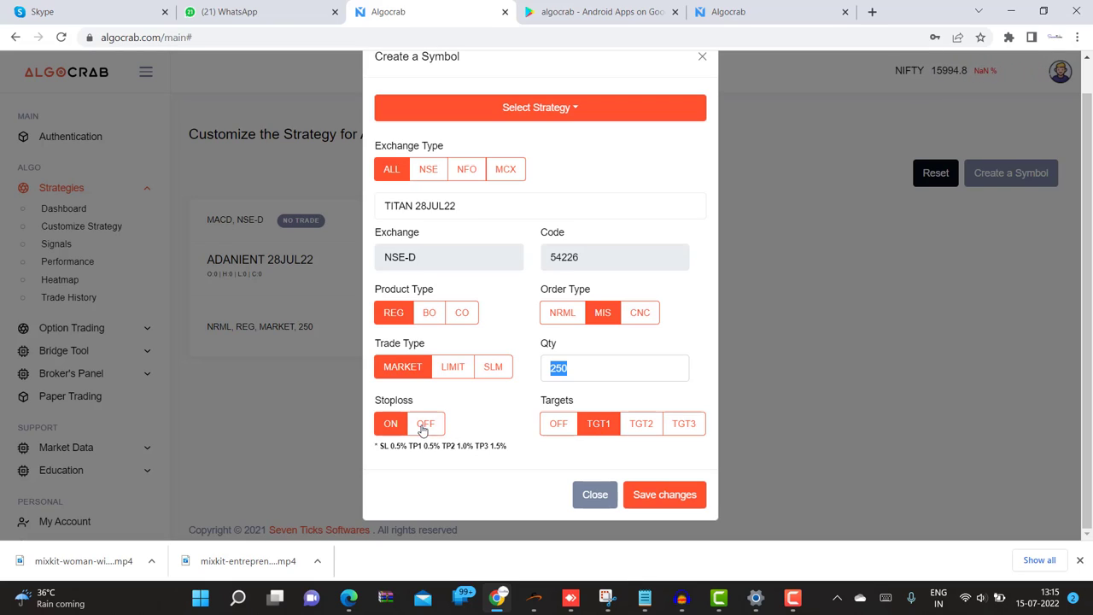
click(639, 434)
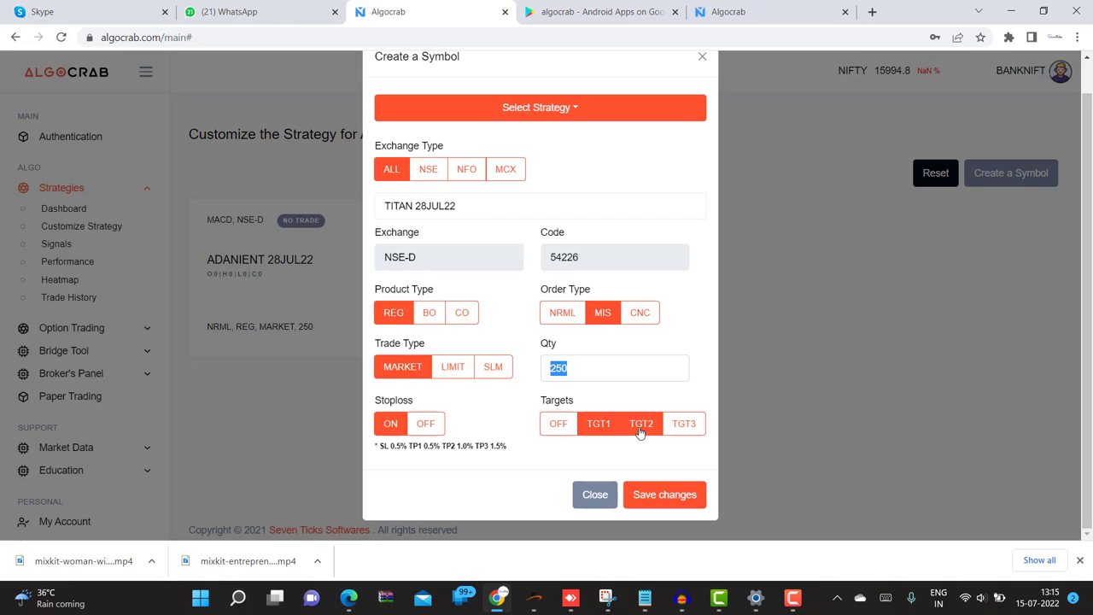
click(683, 424)
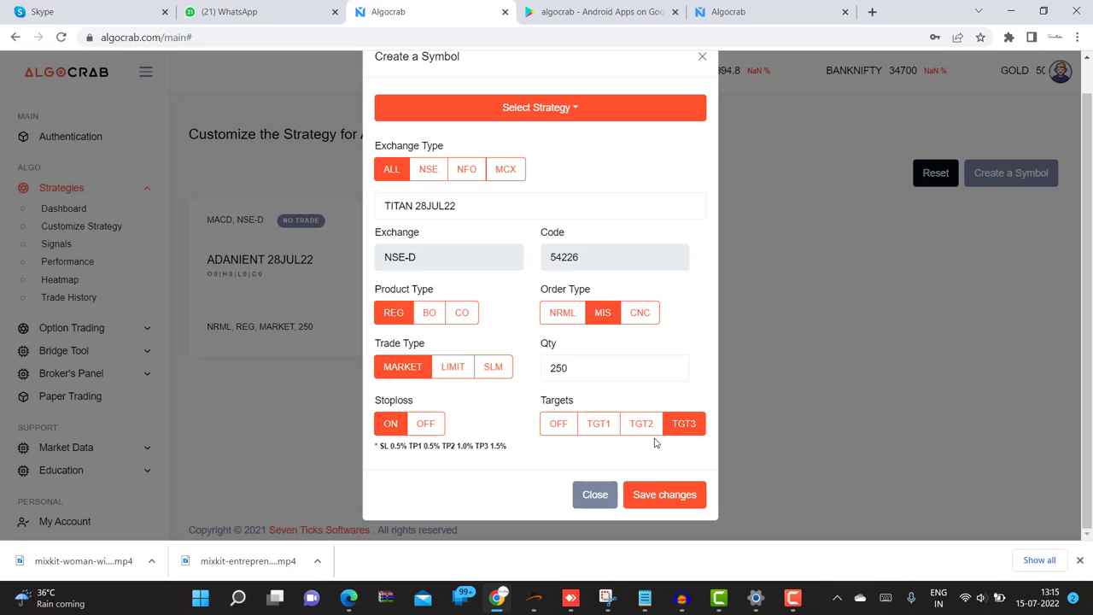
click(607, 427)
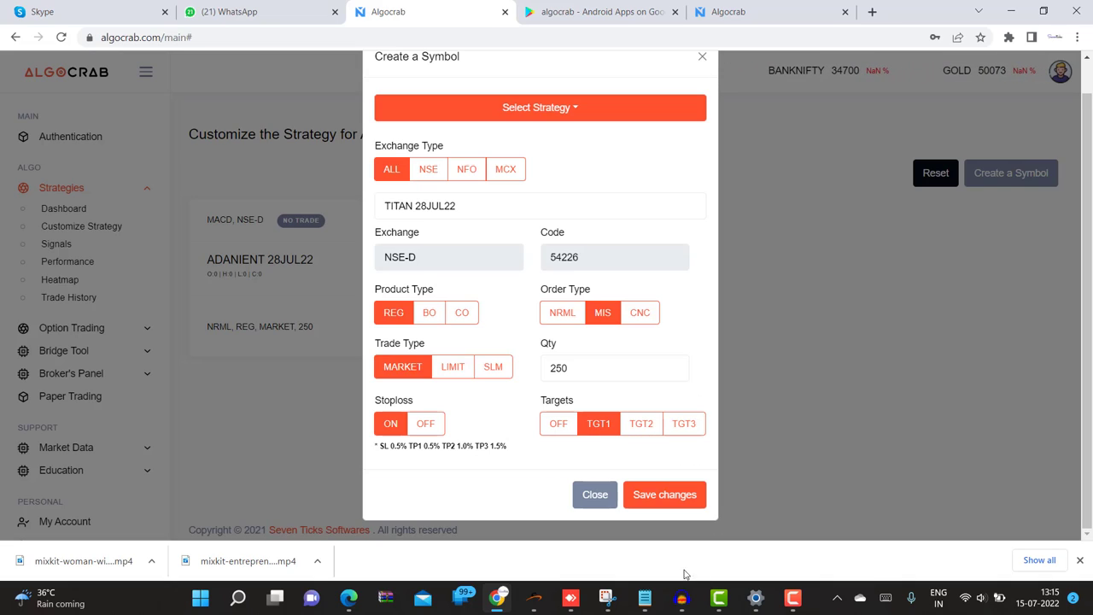
click(665, 494)
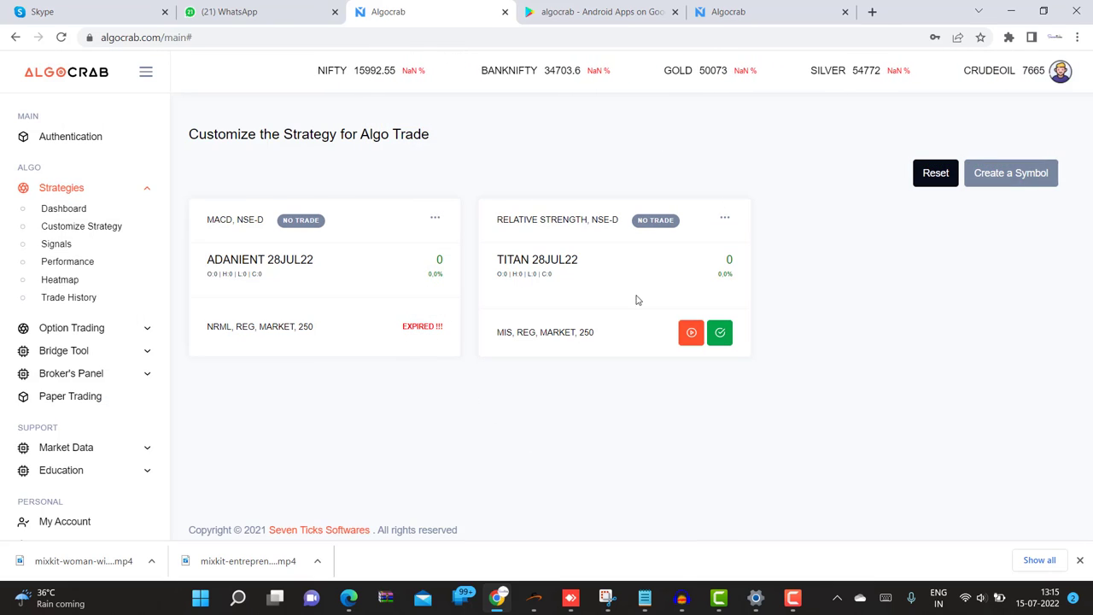
- Start algo trading for the TITAN 28JUL22 symbol, and revisit the Authentication page before returning to strategy customization
click(690, 335)
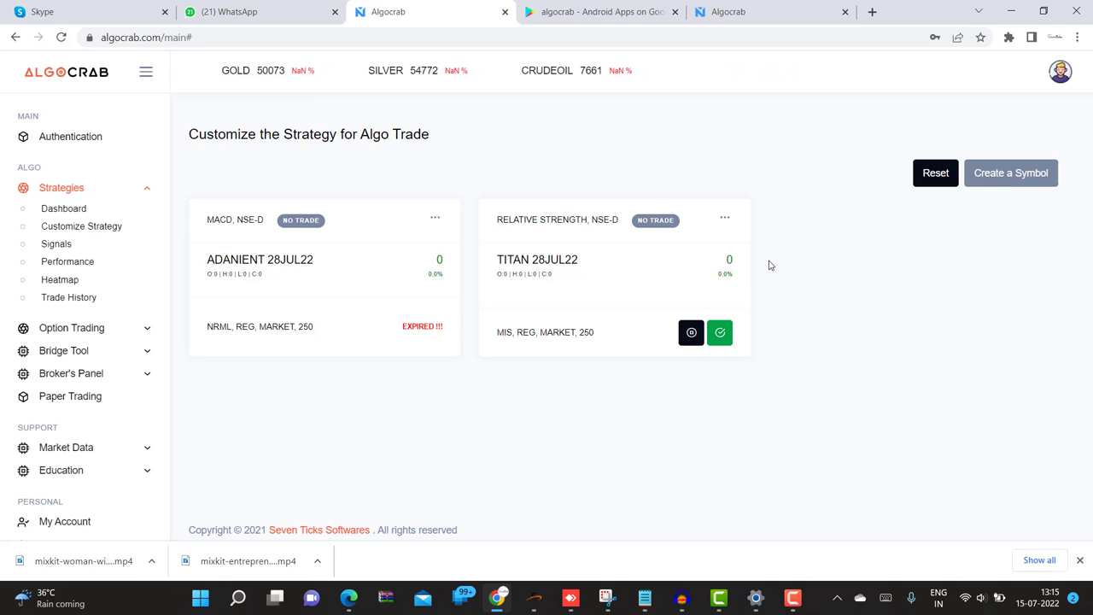
click(68, 146)
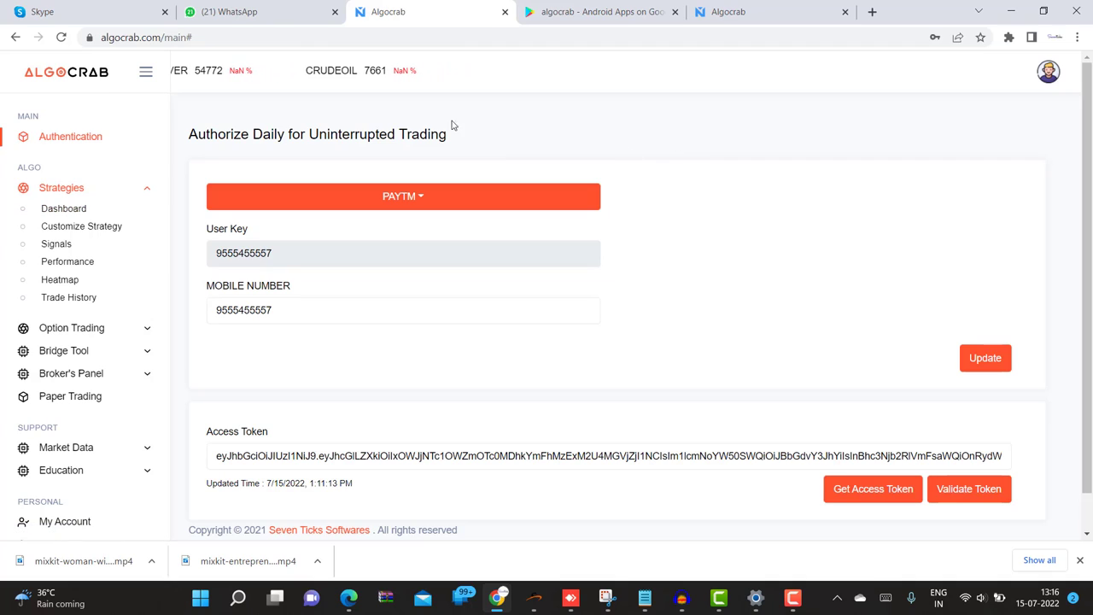
click(94, 227)
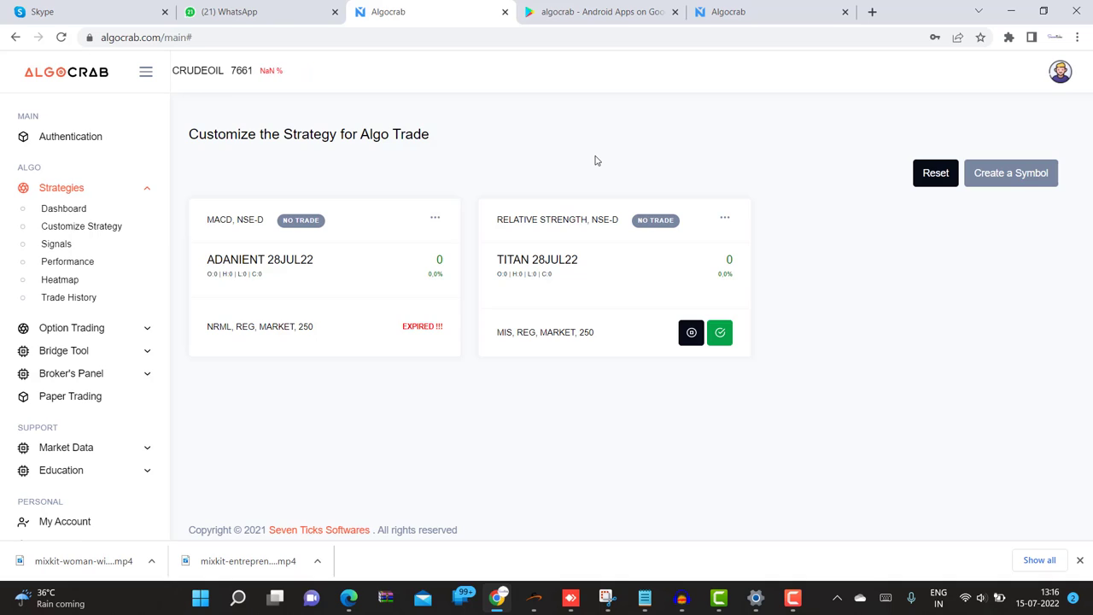